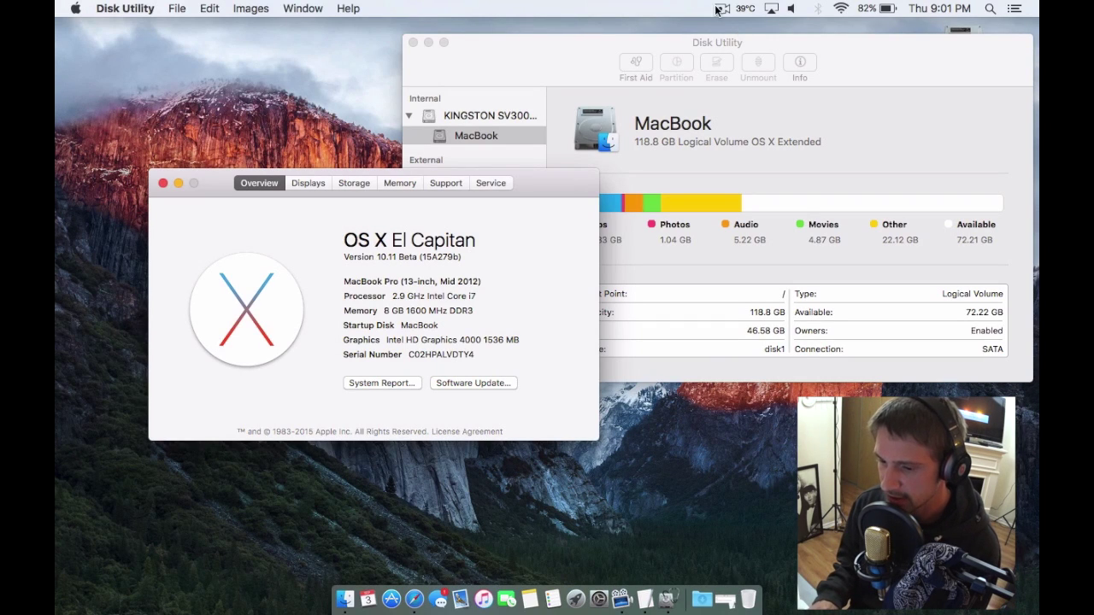
Step: Bring the Disk Utility window forward, position it, and minimize the About This Mac overview
{"action": "left_click_drag", "start_coordinate": [551, 185], "coordinate": [527, 216]}
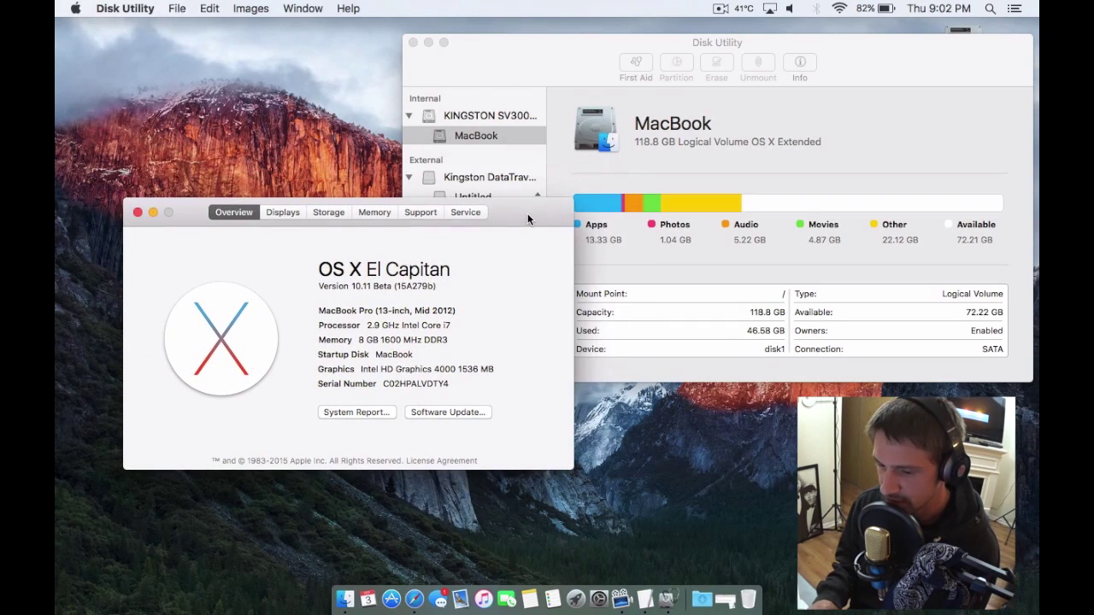
{"action": "left_click", "coordinate": [557, 47]}
{"action": "left_click_drag", "start_coordinate": [544, 58], "coordinate": [368, 76]}
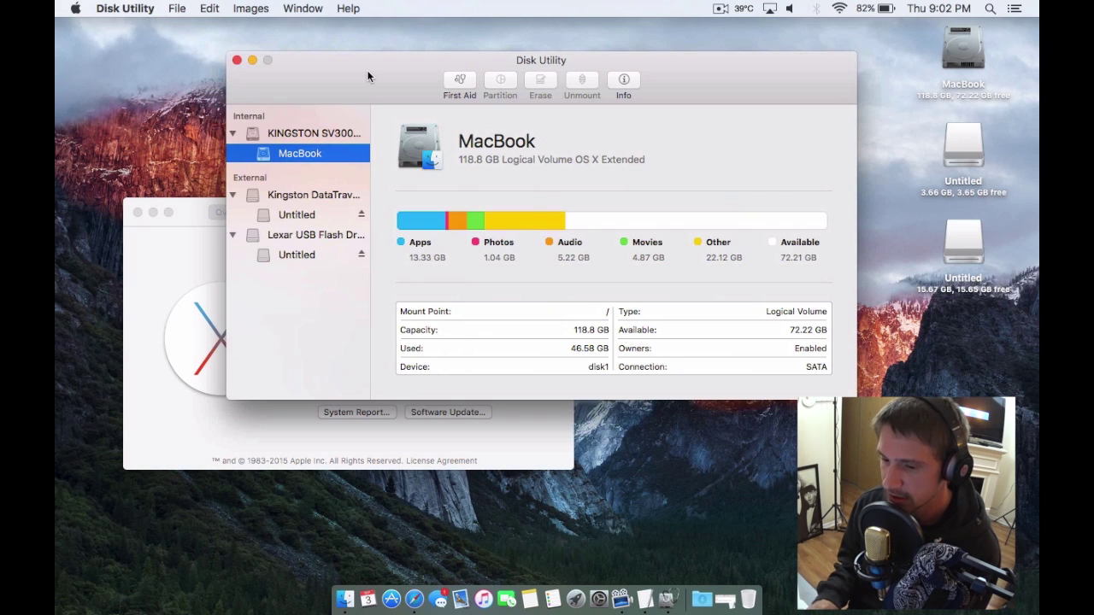
{"action": "left_click_drag", "start_coordinate": [367, 77], "coordinate": [387, 126]}
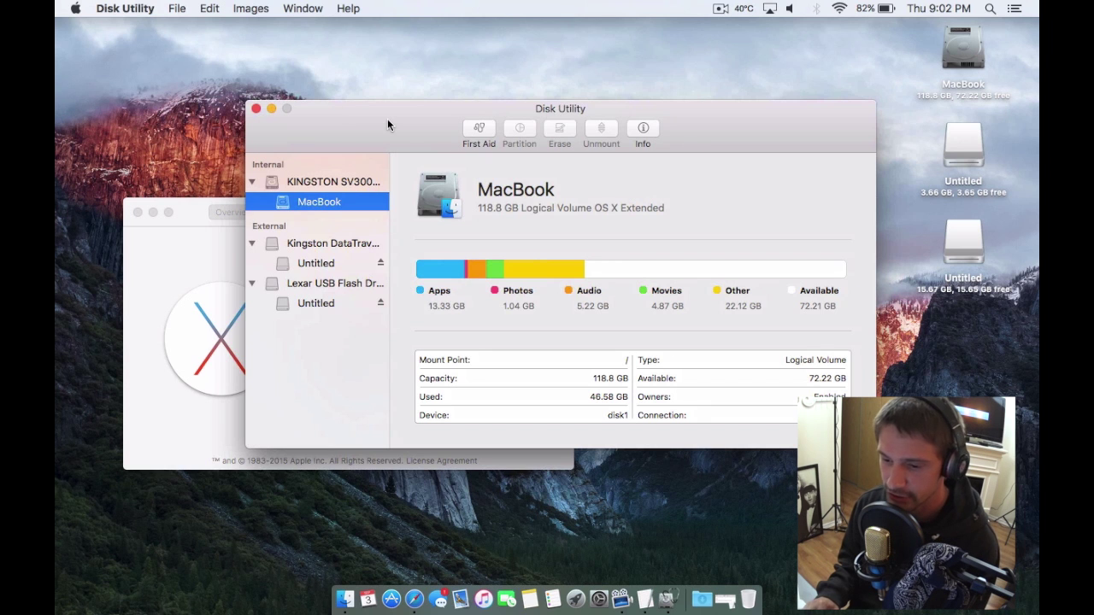
{"action": "left_click_drag", "start_coordinate": [387, 120], "coordinate": [380, 100]}
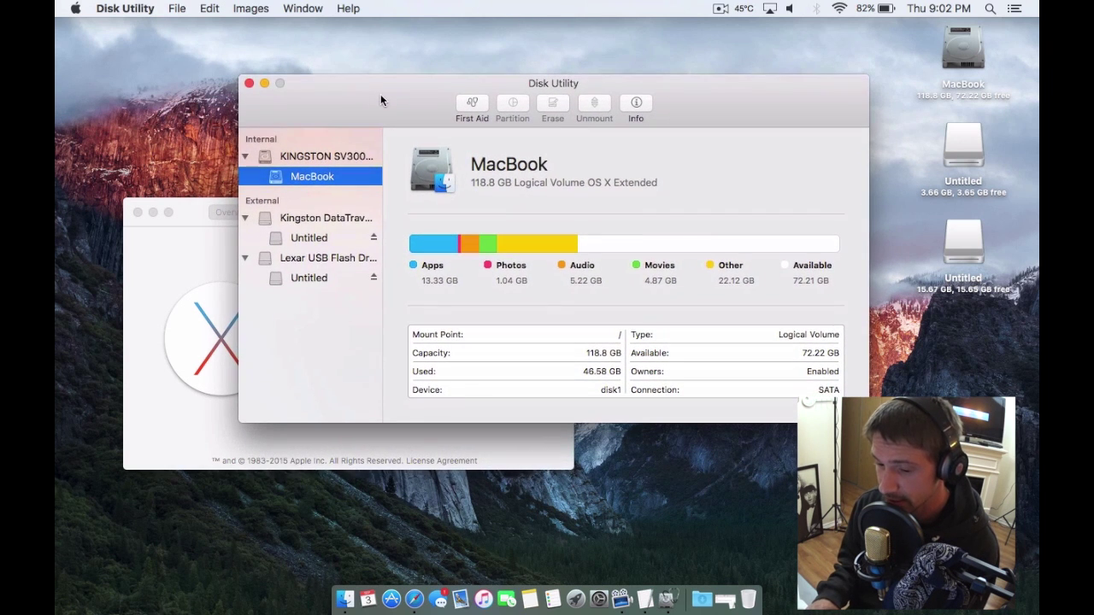
{"action": "left_click", "coordinate": [153, 213]}
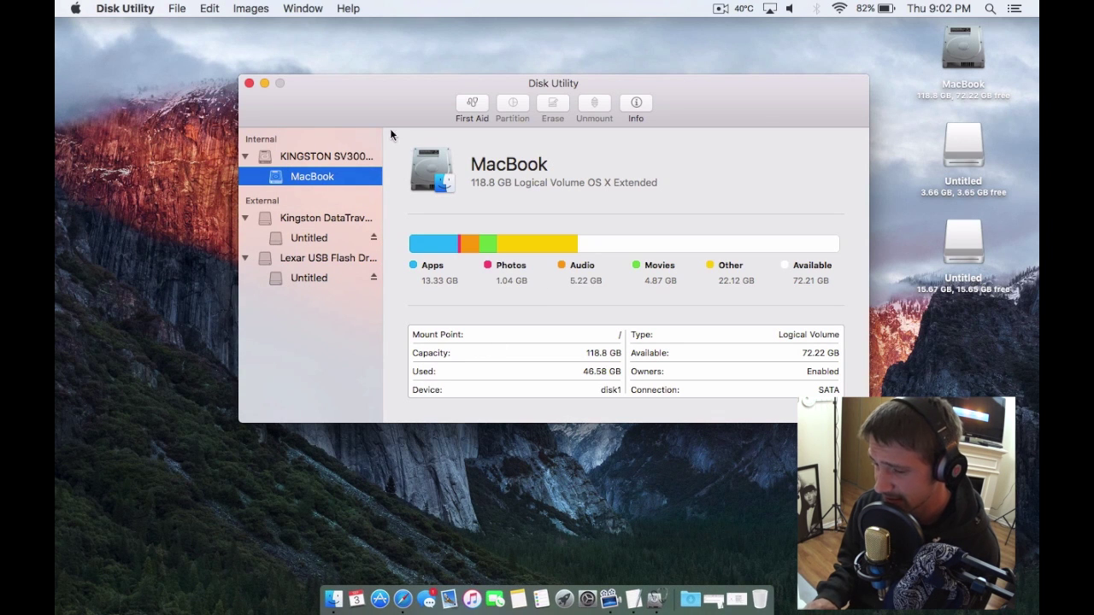
{"action": "left_click_drag", "start_coordinate": [369, 104], "coordinate": [314, 87]}
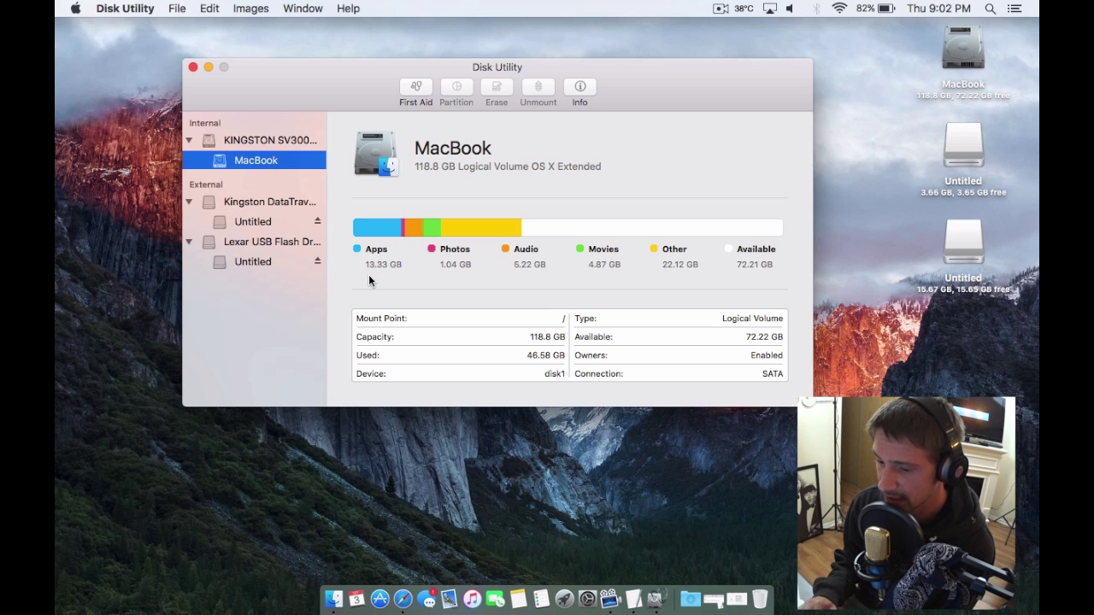
{"action": "left_click_drag", "start_coordinate": [336, 97], "coordinate": [395, 135]}
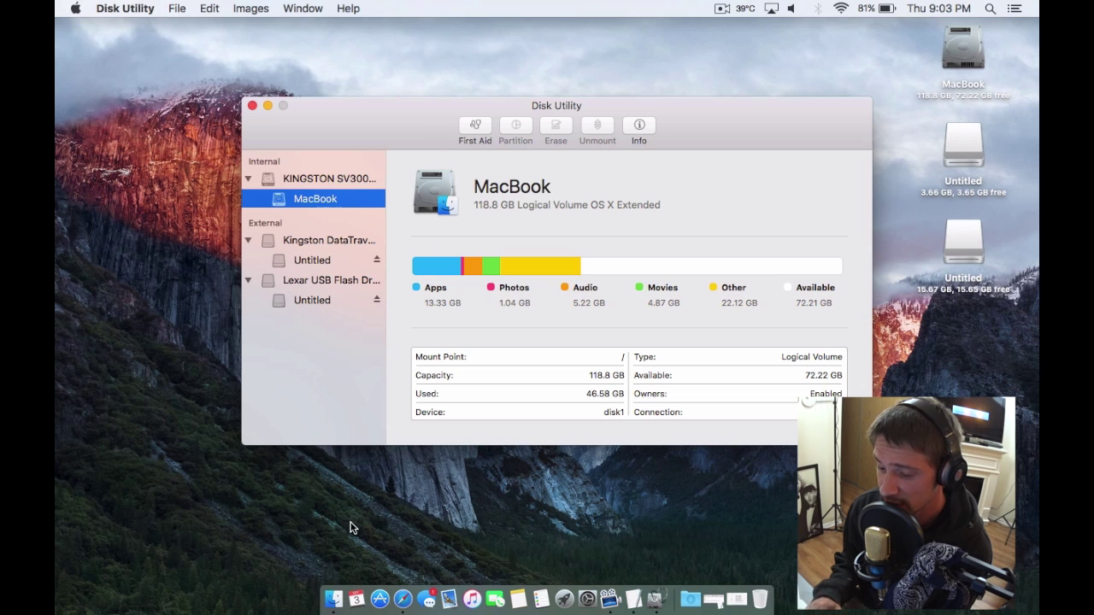
{"action": "left_click", "coordinate": [382, 605]}
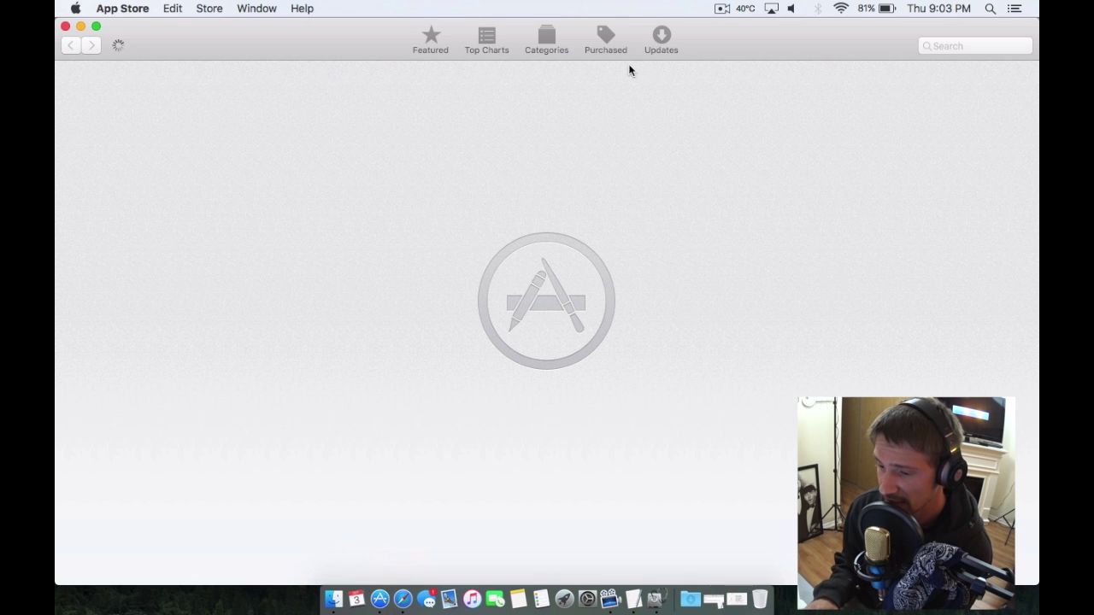
{"action": "left_click", "coordinate": [660, 34]}
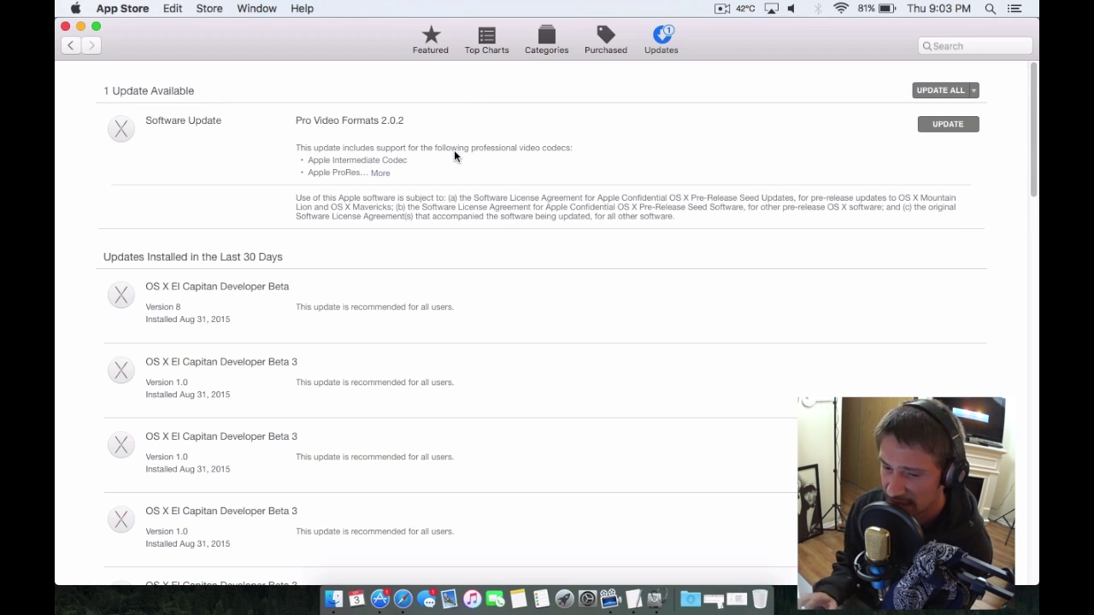
{"action": "left_click", "coordinate": [65, 26]}
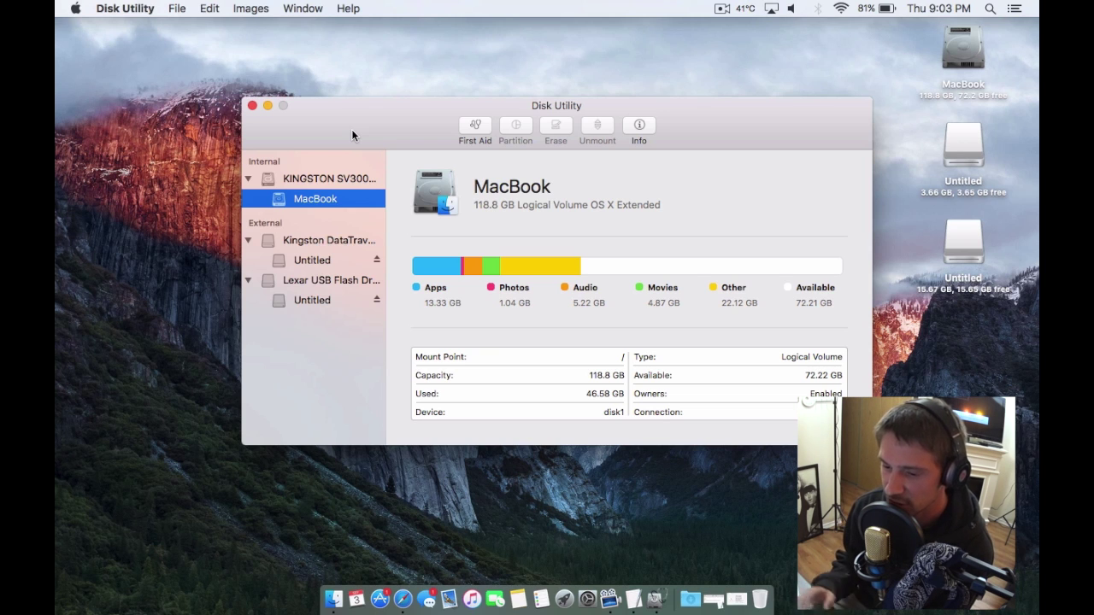
{"action": "left_click_drag", "start_coordinate": [361, 122], "coordinate": [310, 120]}
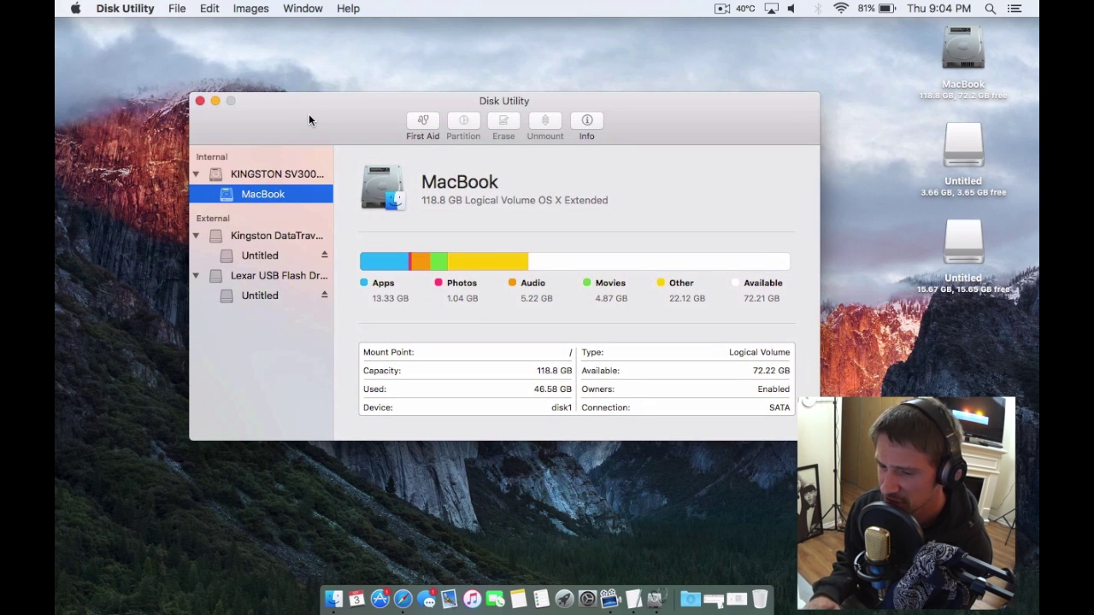
{"action": "left_click_drag", "start_coordinate": [315, 110], "coordinate": [313, 59]}
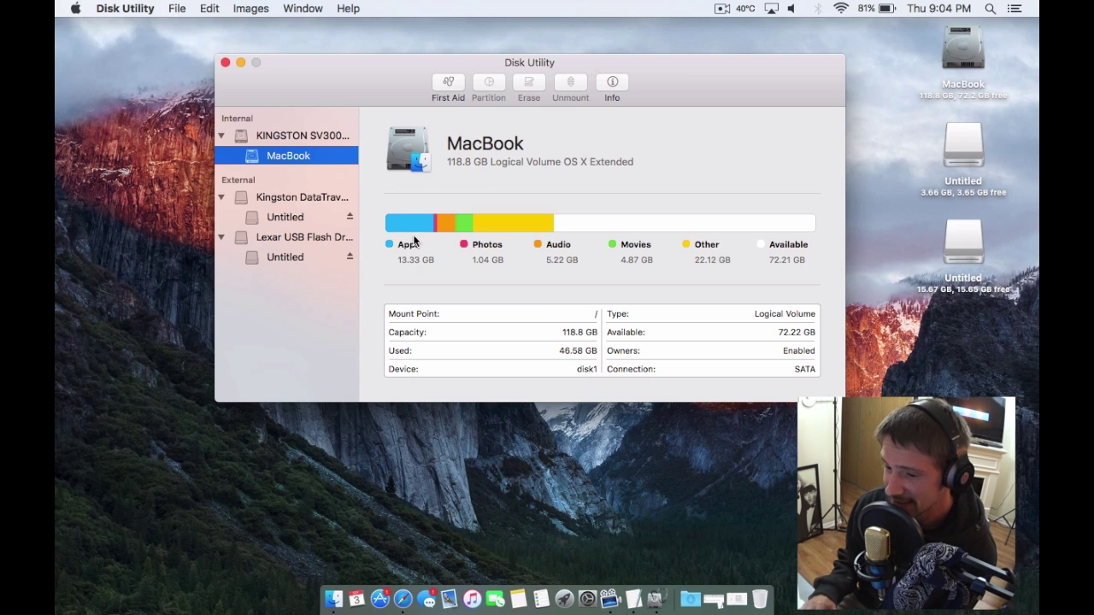
{"action": "left_click", "coordinate": [291, 201]}
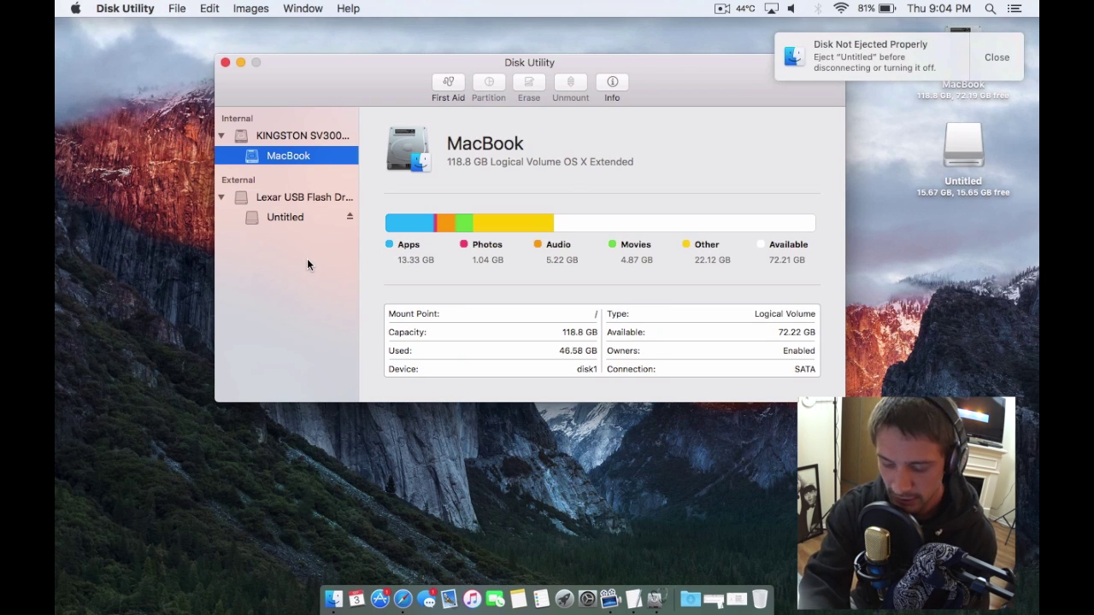
{"action": "left_click", "coordinate": [289, 217]}
{"action": "left_click", "coordinate": [295, 155]}
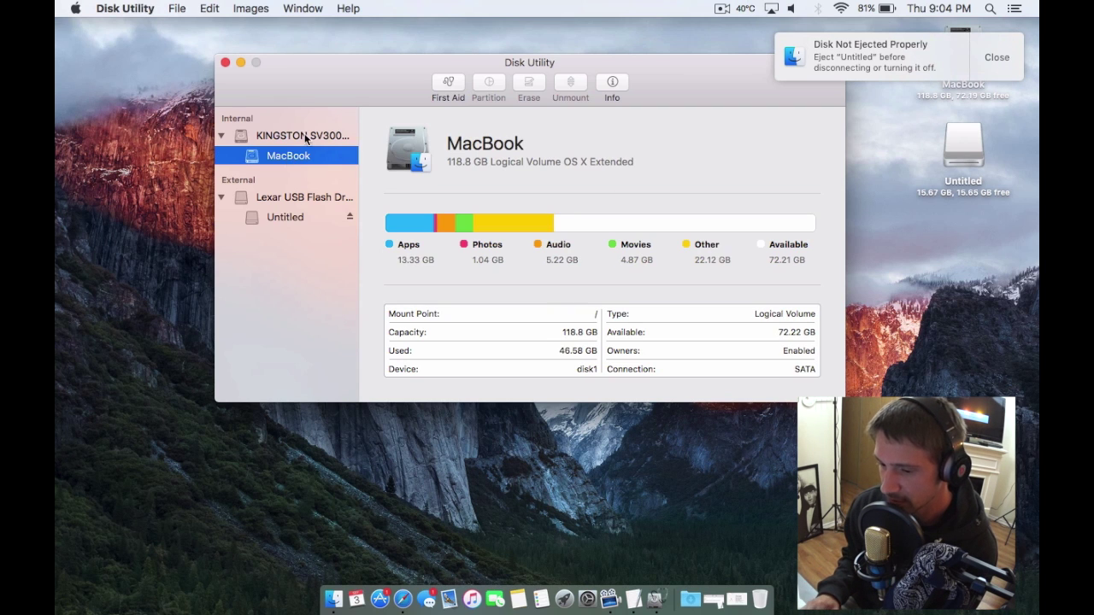
Step: Run First Aid on the MacBook volume with details shown and close the finished report
{"action": "left_click", "coordinate": [449, 84]}
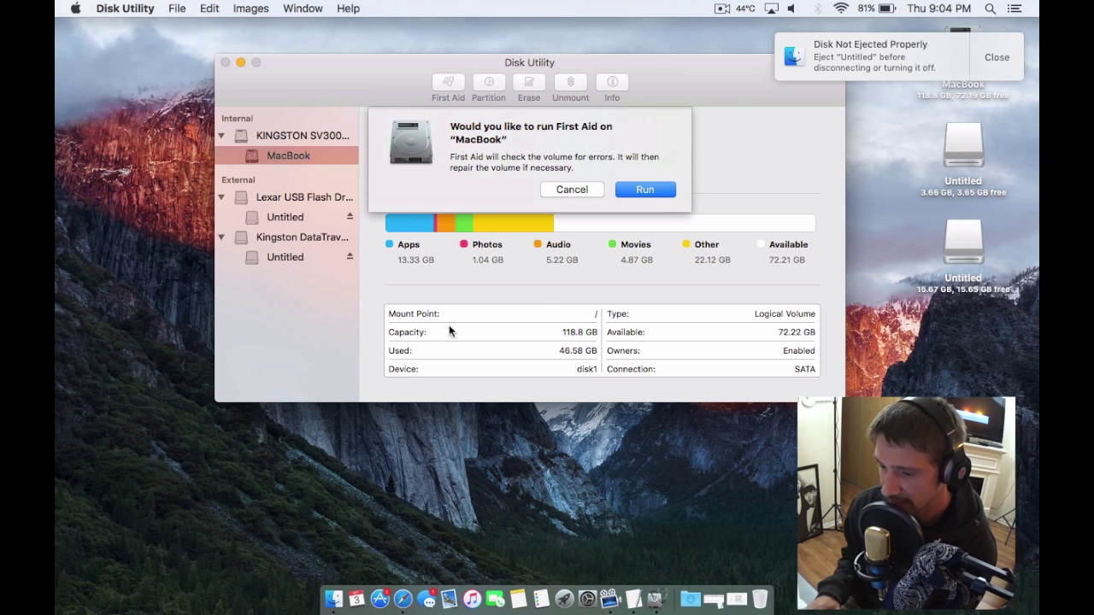
{"action": "left_click", "coordinate": [648, 191]}
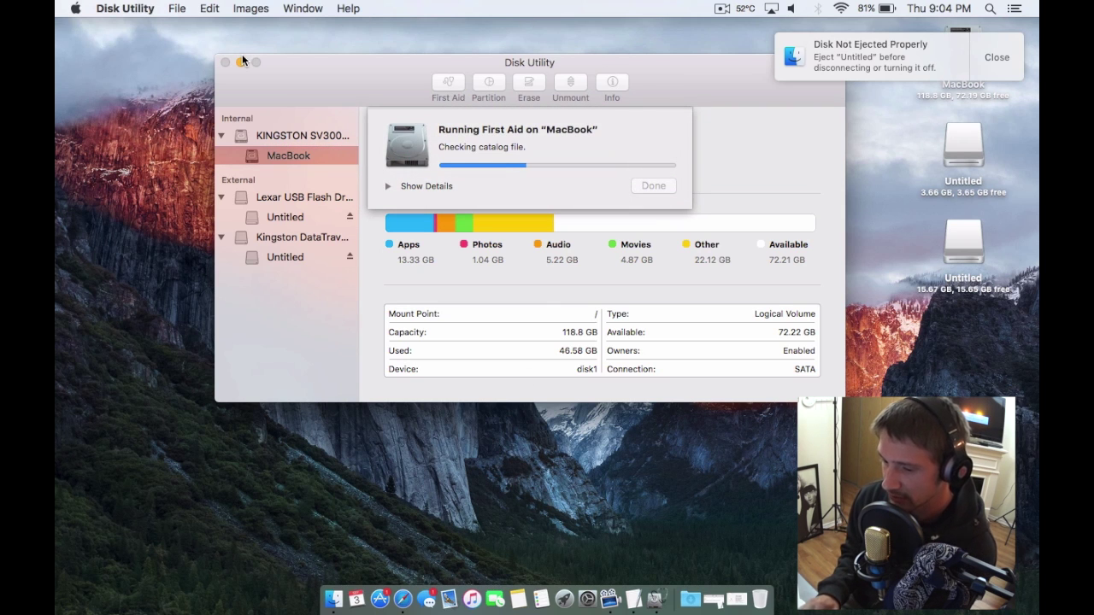
{"action": "left_click", "coordinate": [418, 185]}
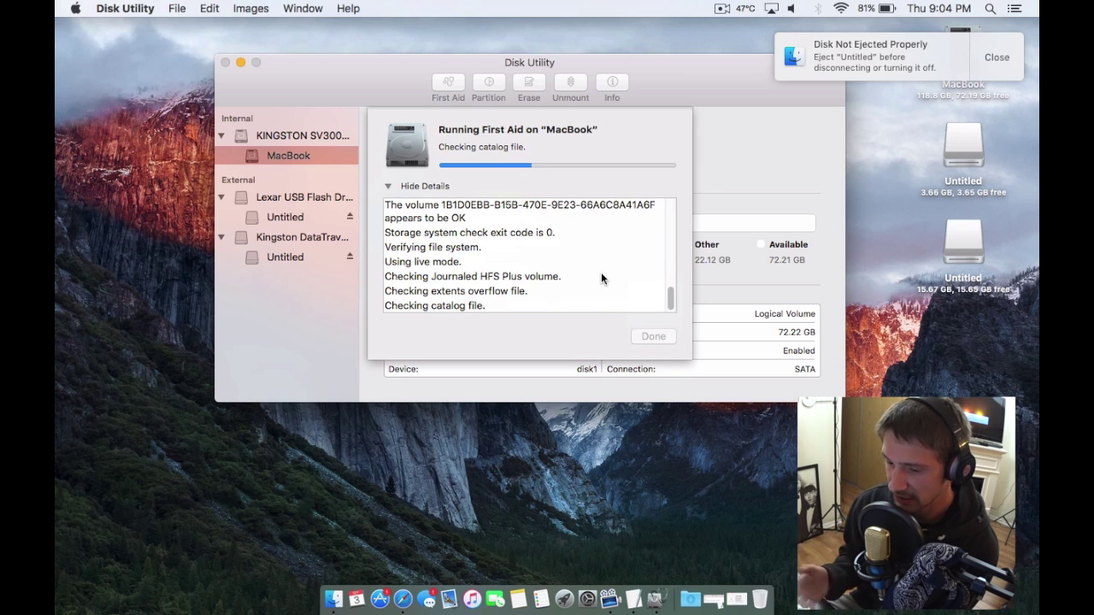
{"action": "left_click_drag", "start_coordinate": [600, 272], "coordinate": [600, 272]}
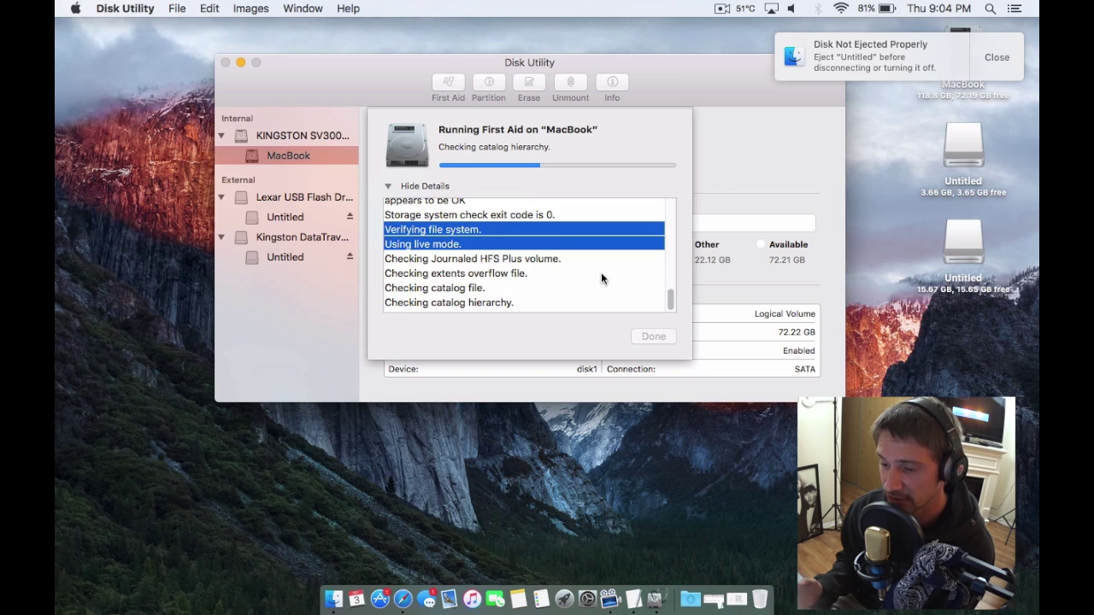
{"action": "left_click", "coordinate": [654, 336]}
Step: Select the Lexar Untitled volume, run First Aid with its log shown, and close the successful report
{"action": "left_click", "coordinate": [285, 216]}
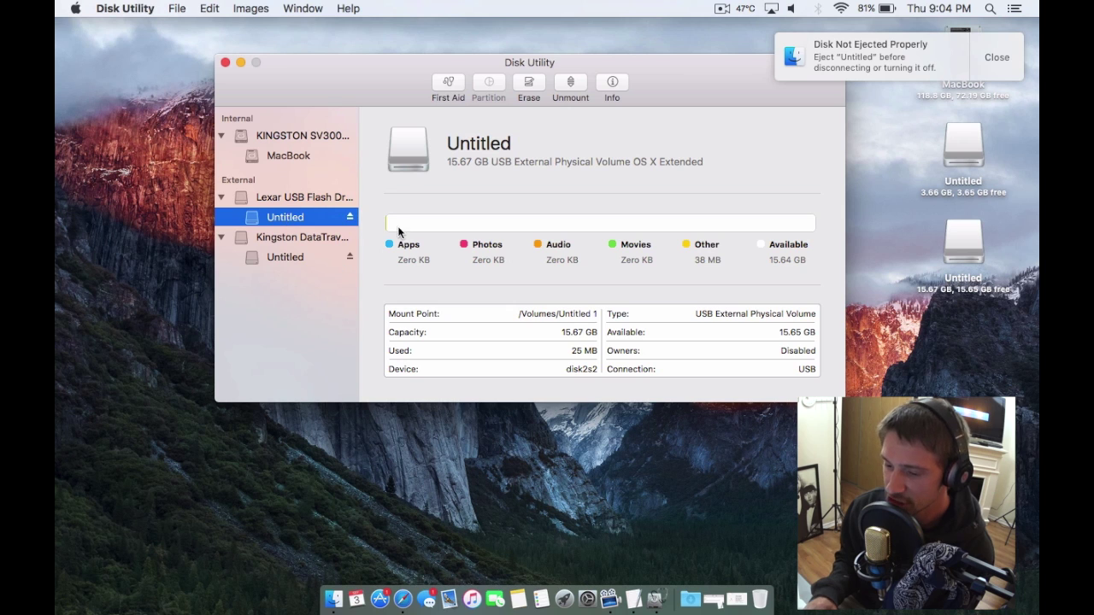
{"action": "left_click", "coordinate": [448, 83]}
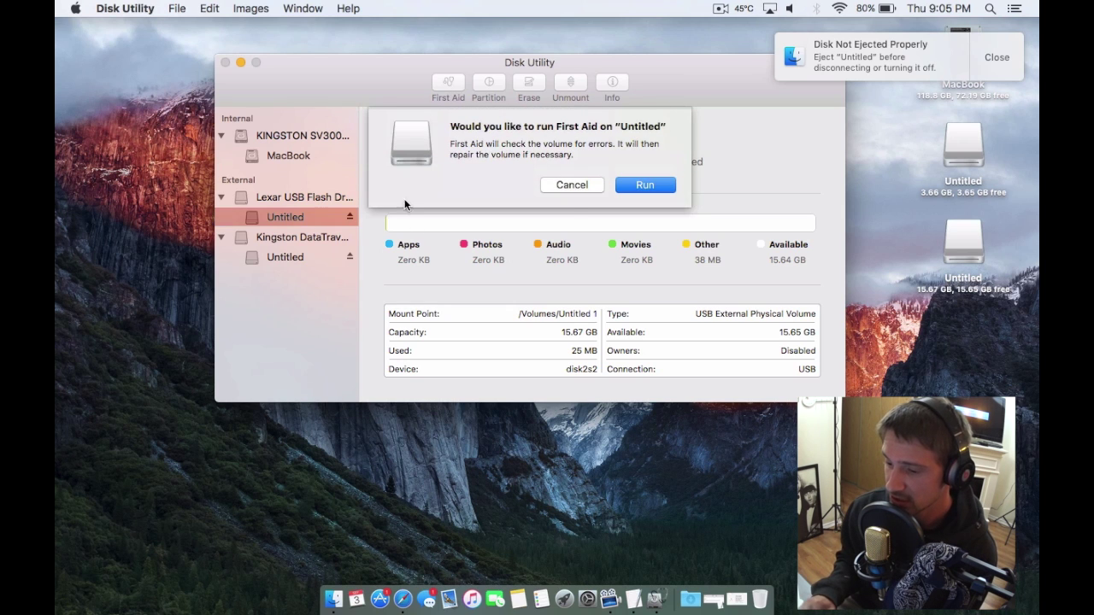
{"action": "left_click", "coordinate": [641, 185]}
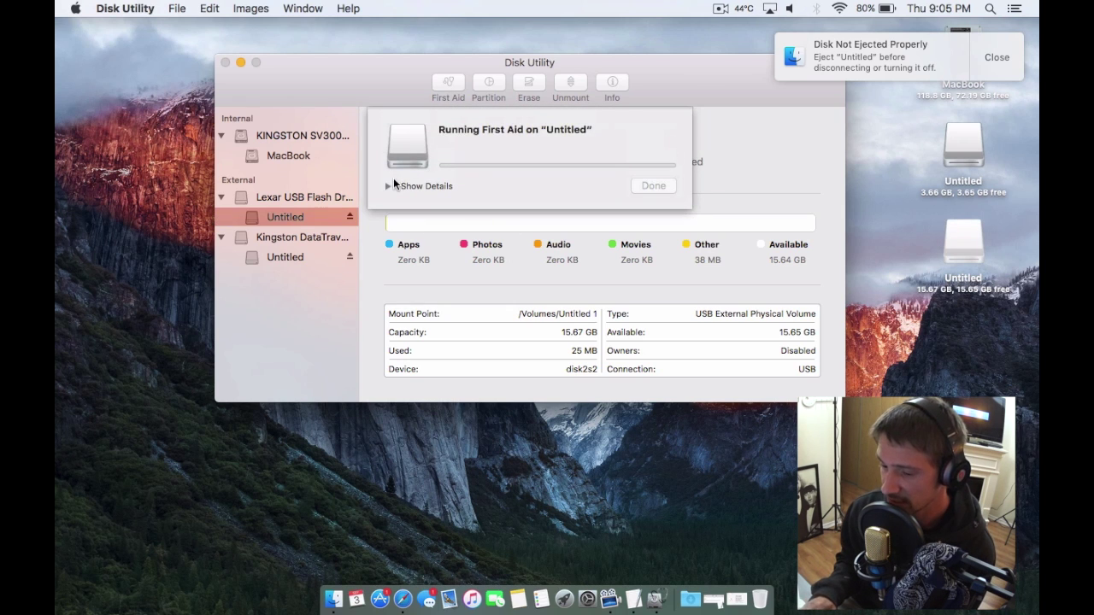
{"action": "left_click", "coordinate": [386, 186]}
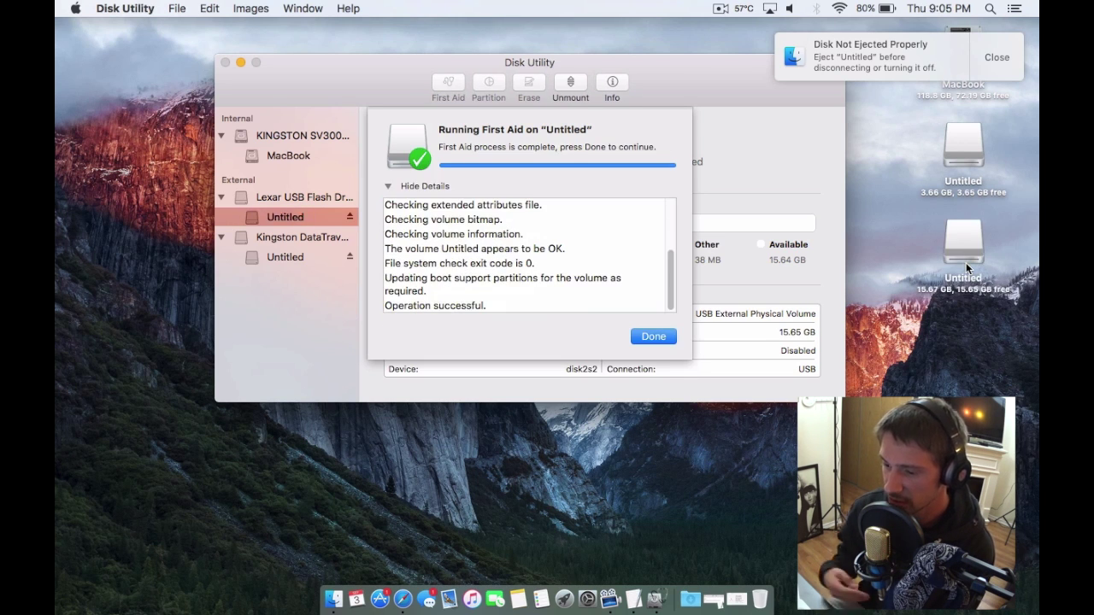
{"action": "left_click", "coordinate": [658, 336]}
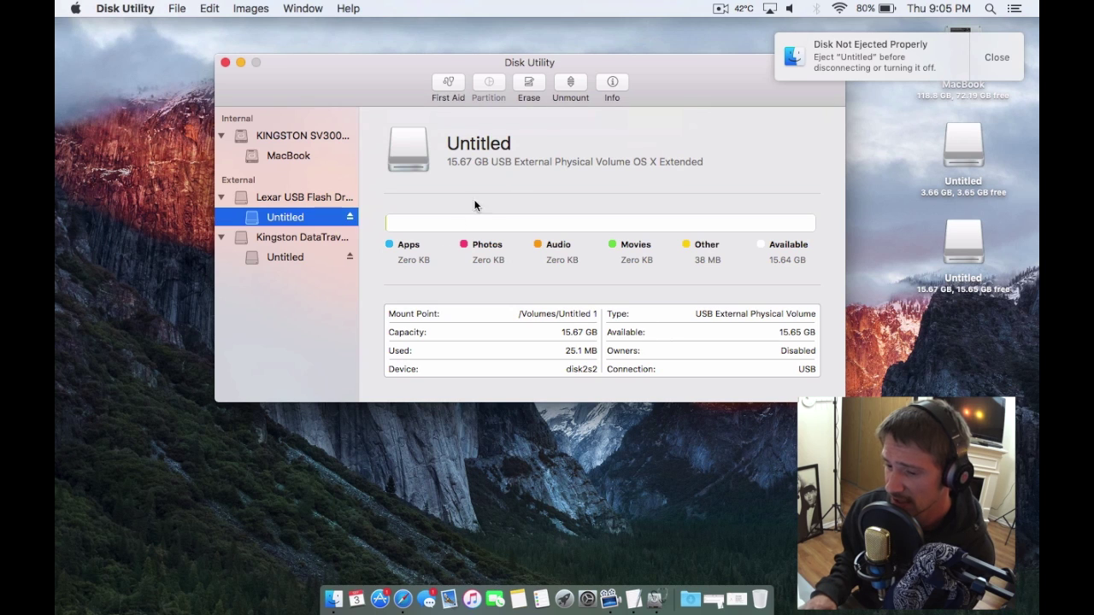
Step: Open Partition for the whole Lexar drive and split it into four partitions
{"action": "left_click", "coordinate": [307, 198]}
{"action": "left_click", "coordinate": [484, 86]}
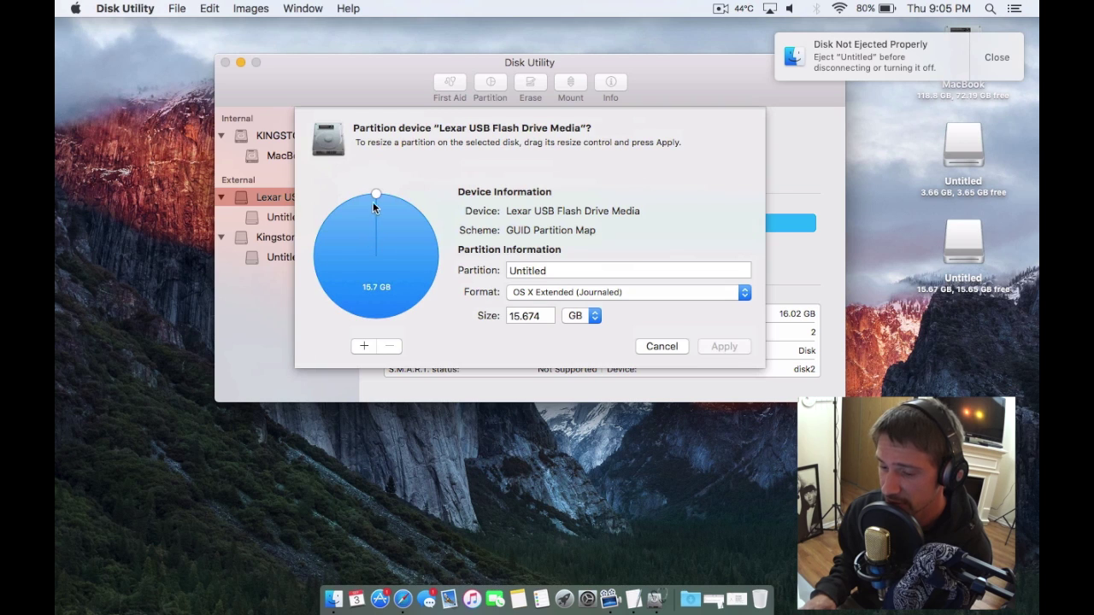
{"action": "left_click", "coordinate": [364, 346]}
{"action": "left_click", "coordinate": [364, 346]}
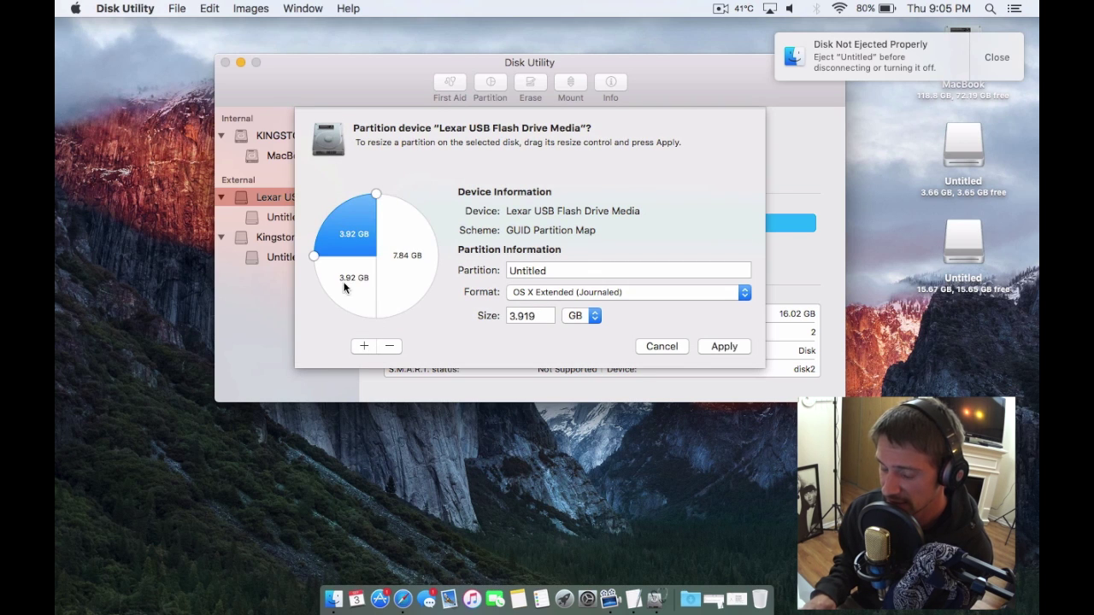
{"action": "left_click", "coordinate": [362, 346]}
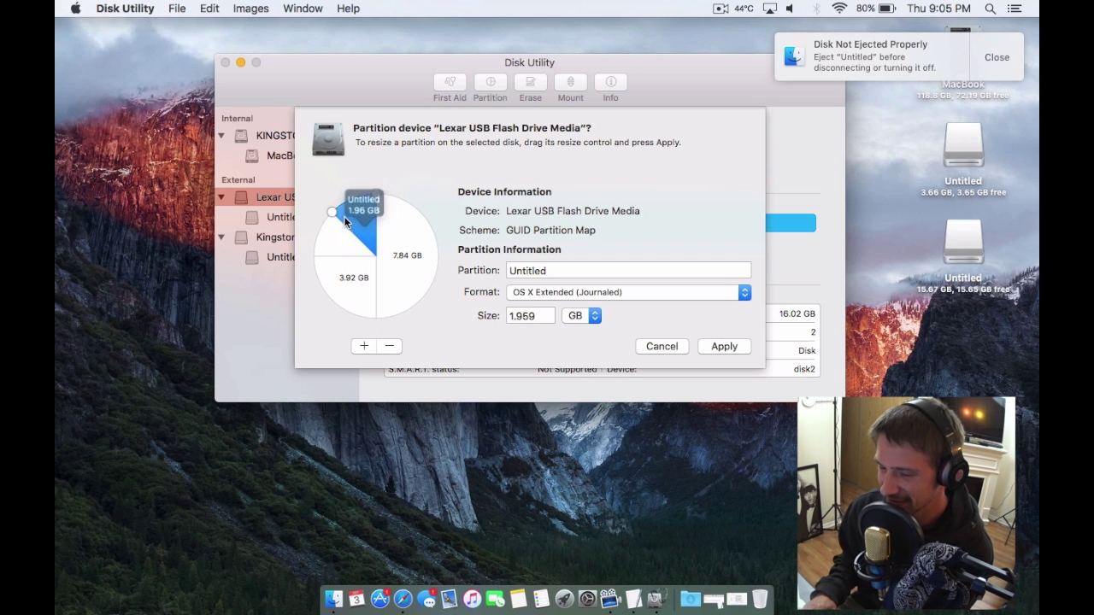
Step: Resize the pie wedges to roughly 3.73, 5.41 and 4.22 GB plus a smallest slice
{"action": "left_click", "coordinate": [340, 277]}
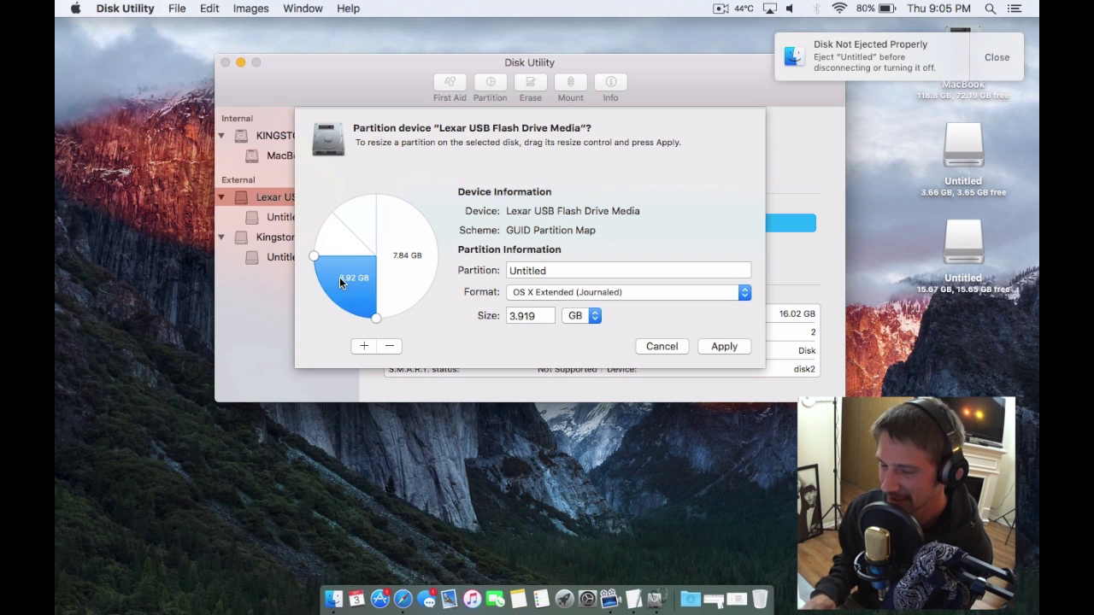
{"action": "left_click", "coordinate": [406, 282]}
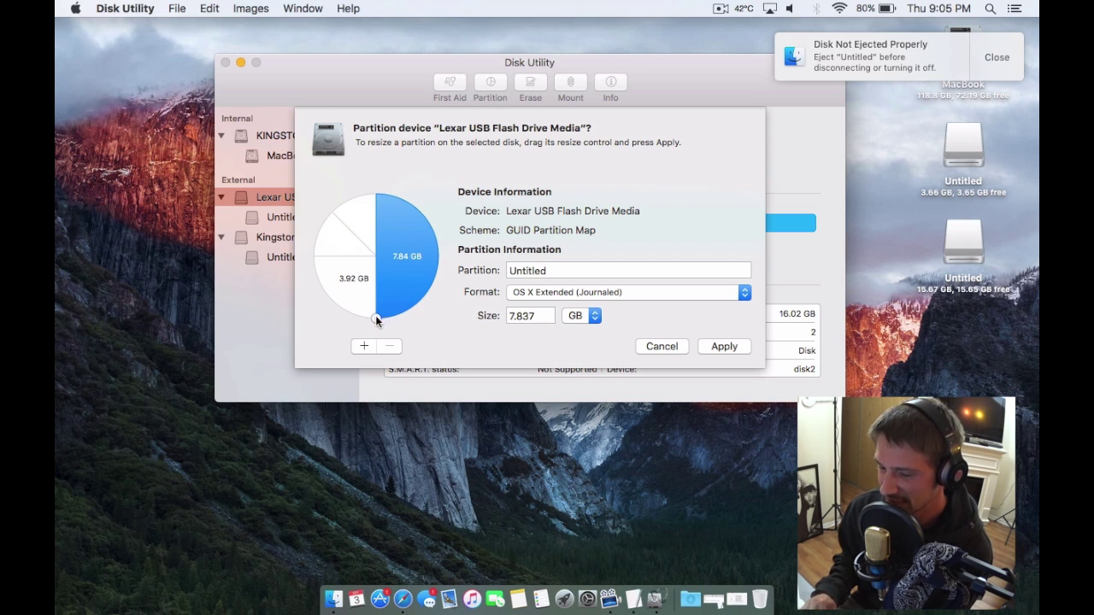
{"action": "left_click_drag", "start_coordinate": [376, 315], "coordinate": [427, 291]}
{"action": "left_click", "coordinate": [352, 224]}
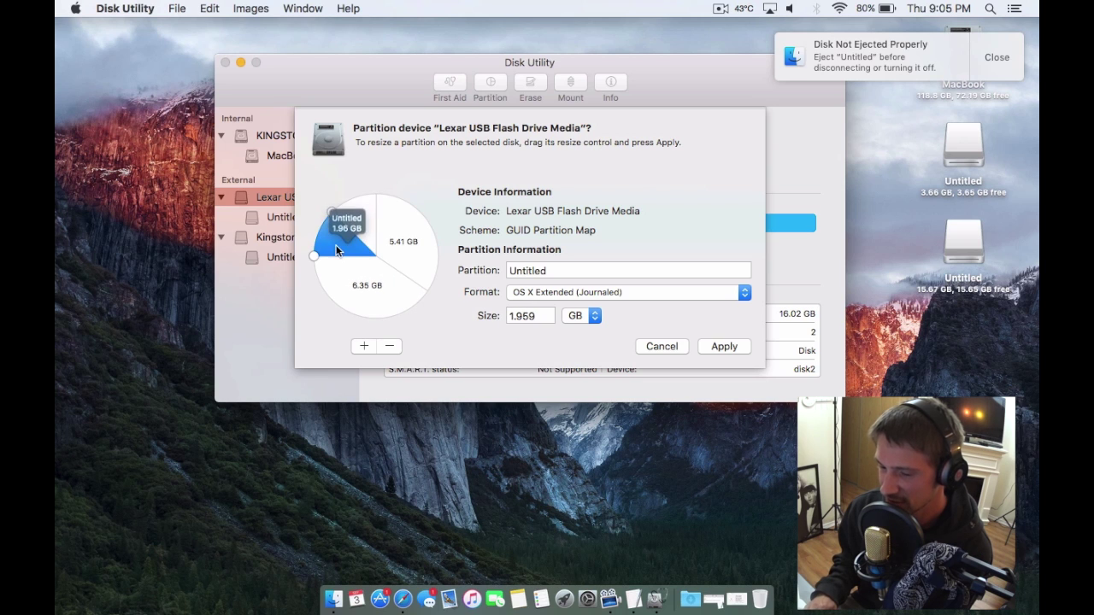
{"action": "left_click_drag", "start_coordinate": [332, 214], "coordinate": [334, 302]}
{"action": "left_click_drag", "start_coordinate": [329, 210], "coordinate": [334, 253]}
Step: Name the 3.73, 5.41 and 4.22 GB partitions 1, 2 and 3 by deleting 'Untitled'
{"action": "left_click", "coordinate": [352, 216]}
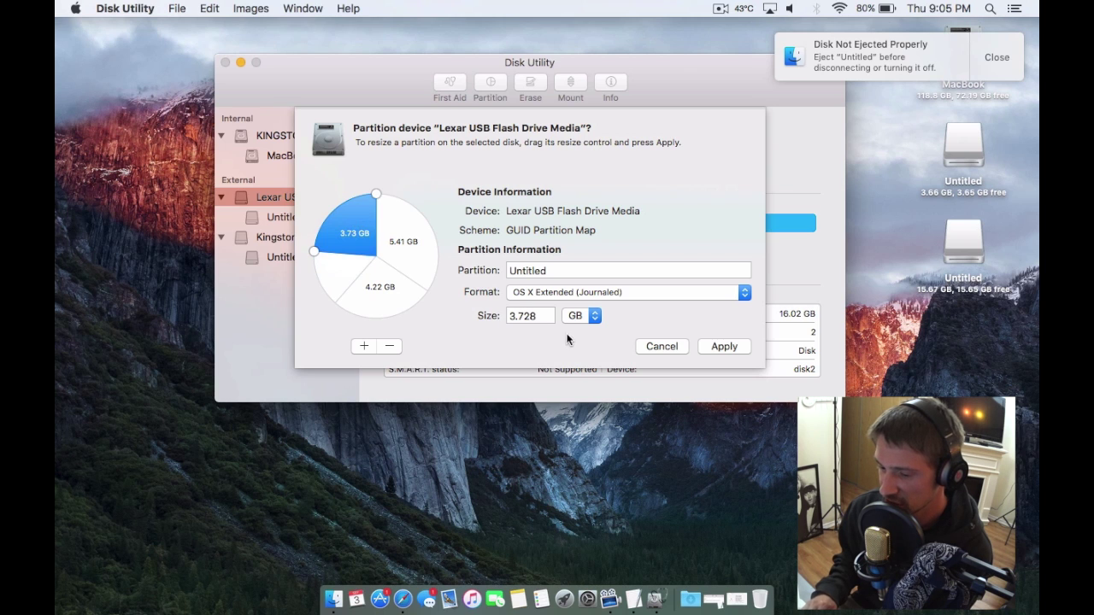
{"action": "double_click", "coordinate": [562, 275]}
{"action": "key", "text": "BackSpace"}
{"action": "left_click", "coordinate": [418, 252]}
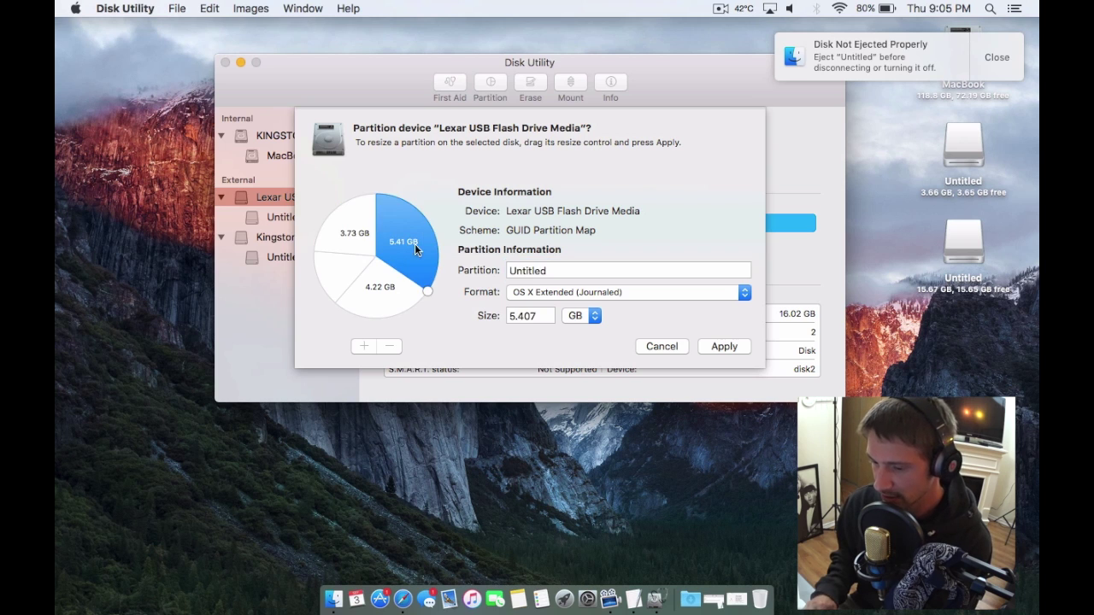
{"action": "double_click", "coordinate": [523, 268]}
{"action": "key", "text": "BackSpace"}
{"action": "left_click", "coordinate": [383, 295]}
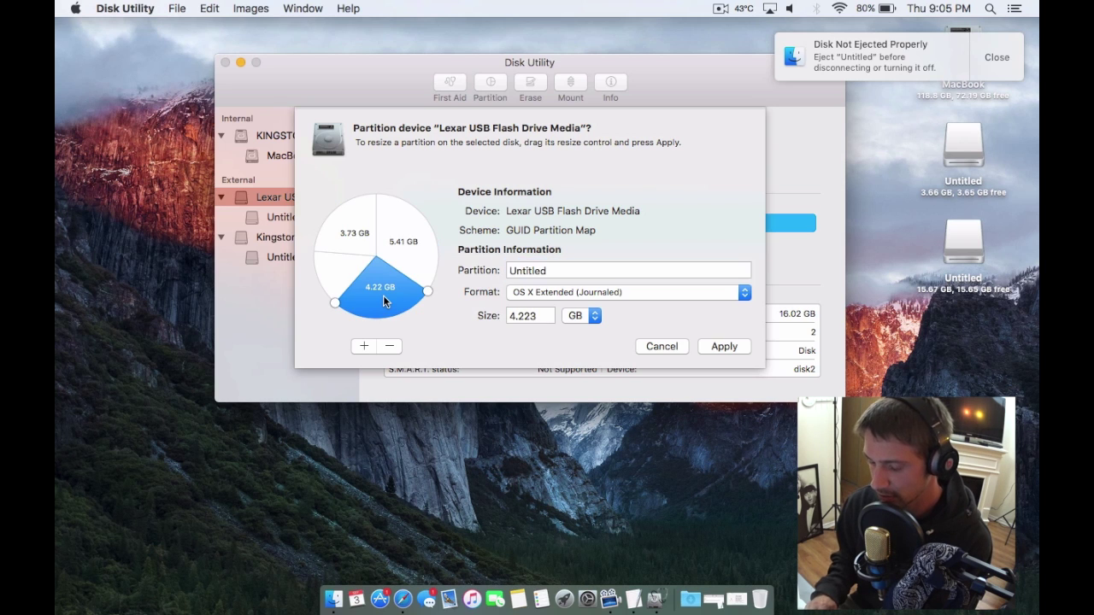
{"action": "double_click", "coordinate": [578, 270]}
{"action": "key", "text": "BackSpace"}
Step: Name the smallest partition '4' and check the names of the other three
{"action": "left_click", "coordinate": [339, 270]}
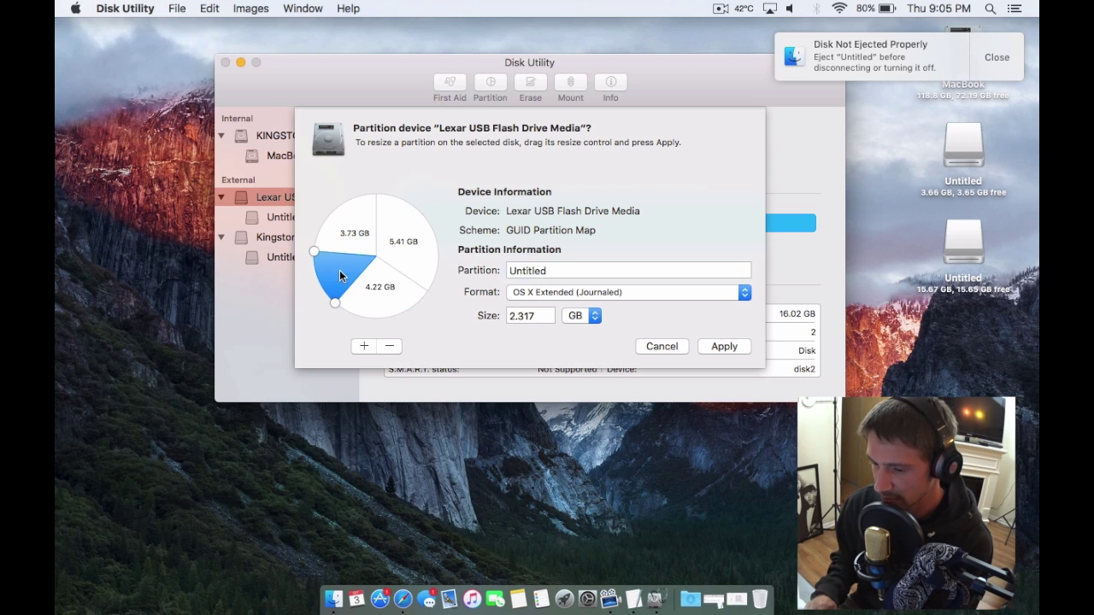
{"action": "double_click", "coordinate": [546, 271]}
{"action": "type", "text": "4"}
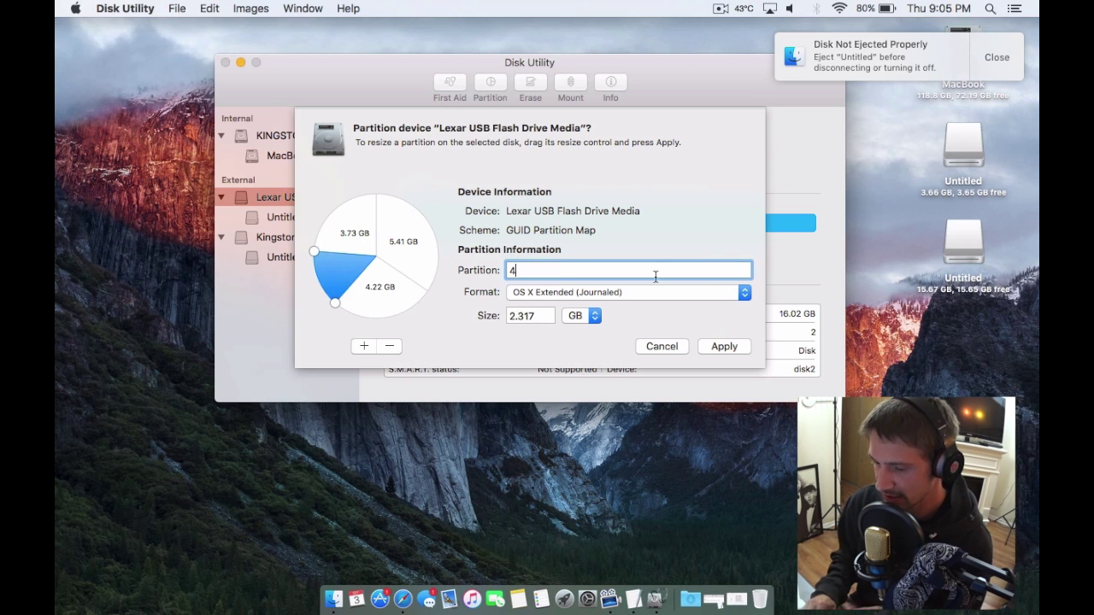
{"action": "left_click", "coordinate": [357, 235]}
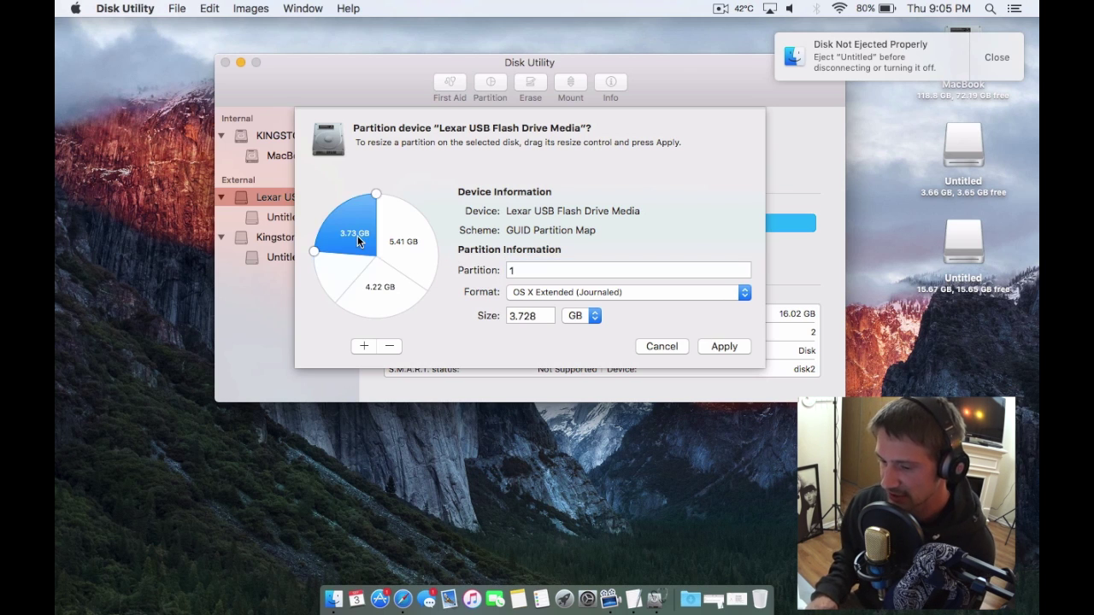
{"action": "left_click", "coordinate": [408, 243]}
{"action": "left_click", "coordinate": [390, 295]}
Step: Set partitions 4 and 1 to MS-DOS (FAT)
{"action": "left_click", "coordinate": [330, 287]}
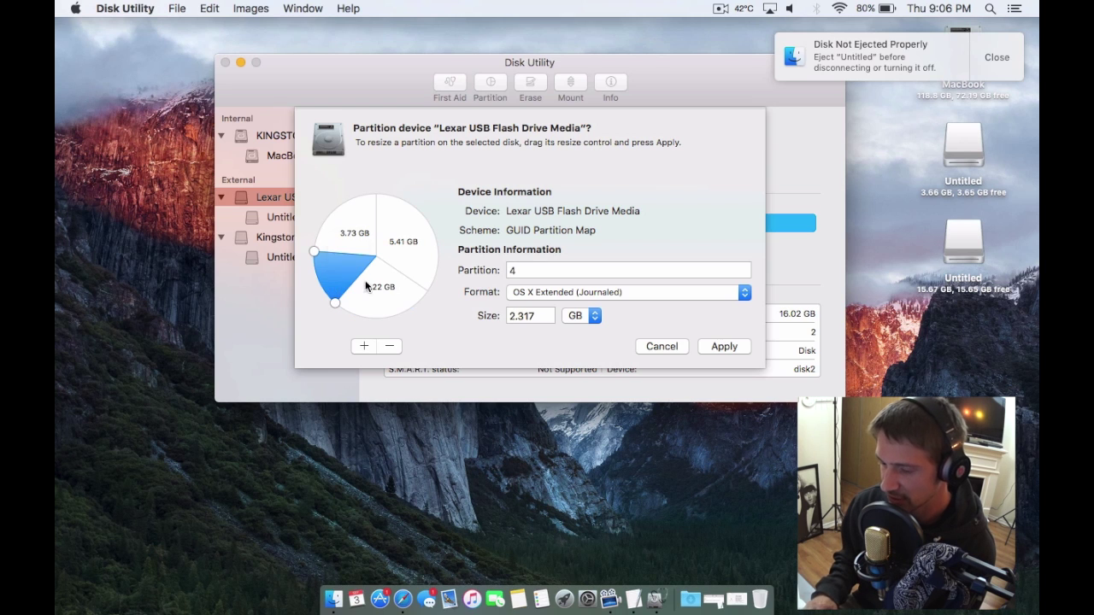
{"action": "left_click", "coordinate": [610, 292]}
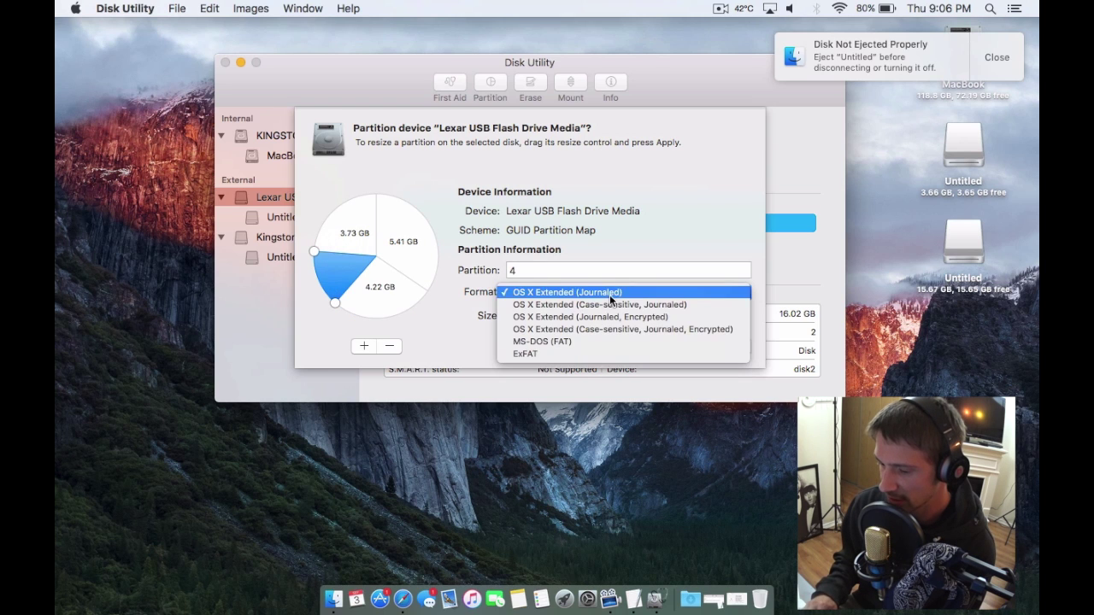
{"action": "left_click", "coordinate": [589, 341]}
{"action": "left_click", "coordinate": [357, 234]}
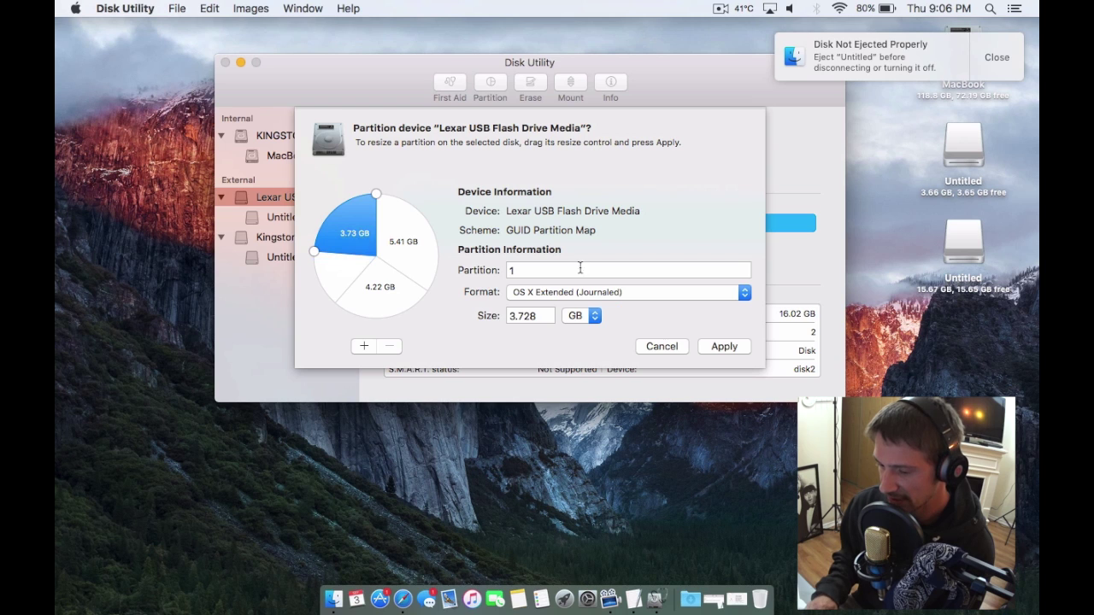
{"action": "left_click", "coordinate": [591, 293]}
{"action": "left_click", "coordinate": [591, 340]}
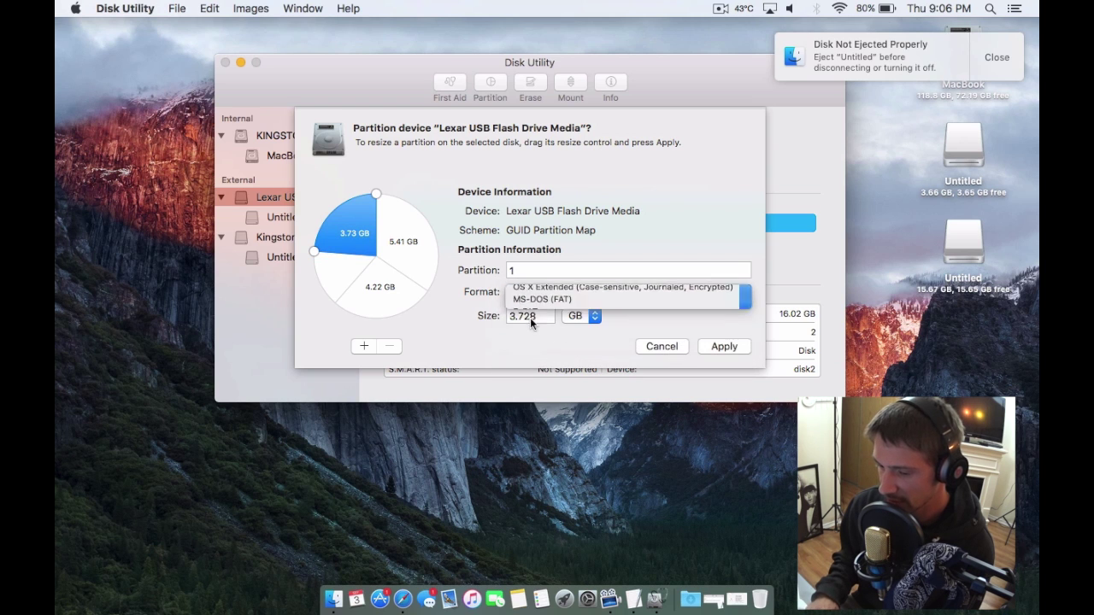
Step: Set partition 2 to ExFAT and keep partition 3 as OS X Extended (Journaled)
{"action": "left_click", "coordinate": [391, 239]}
{"action": "left_click", "coordinate": [598, 293]}
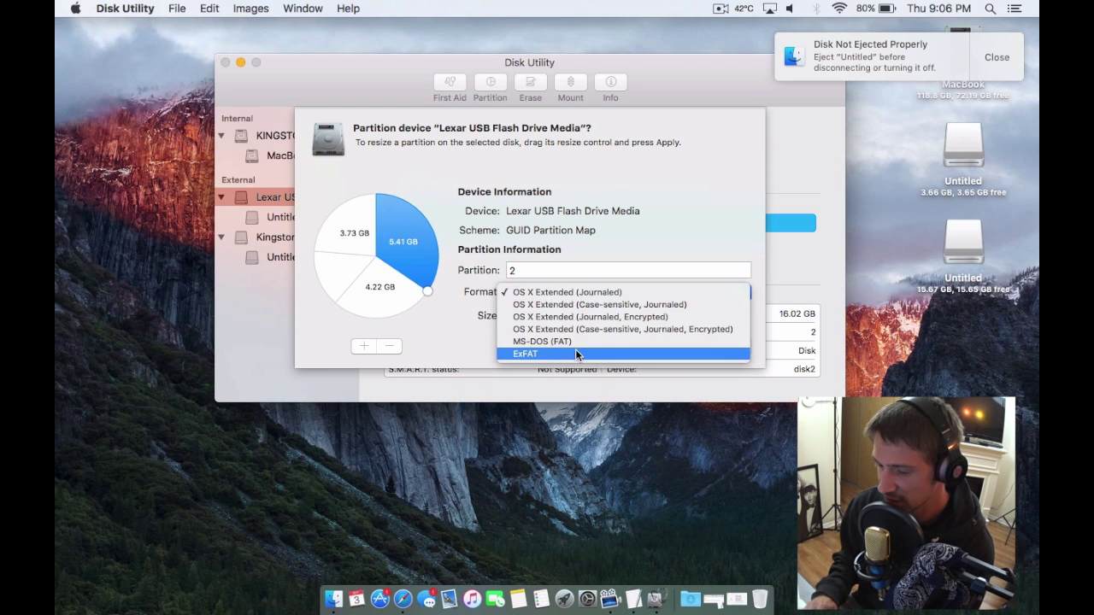
{"action": "left_click", "coordinate": [575, 348]}
{"action": "left_click", "coordinate": [383, 291]}
{"action": "left_click", "coordinate": [547, 294]}
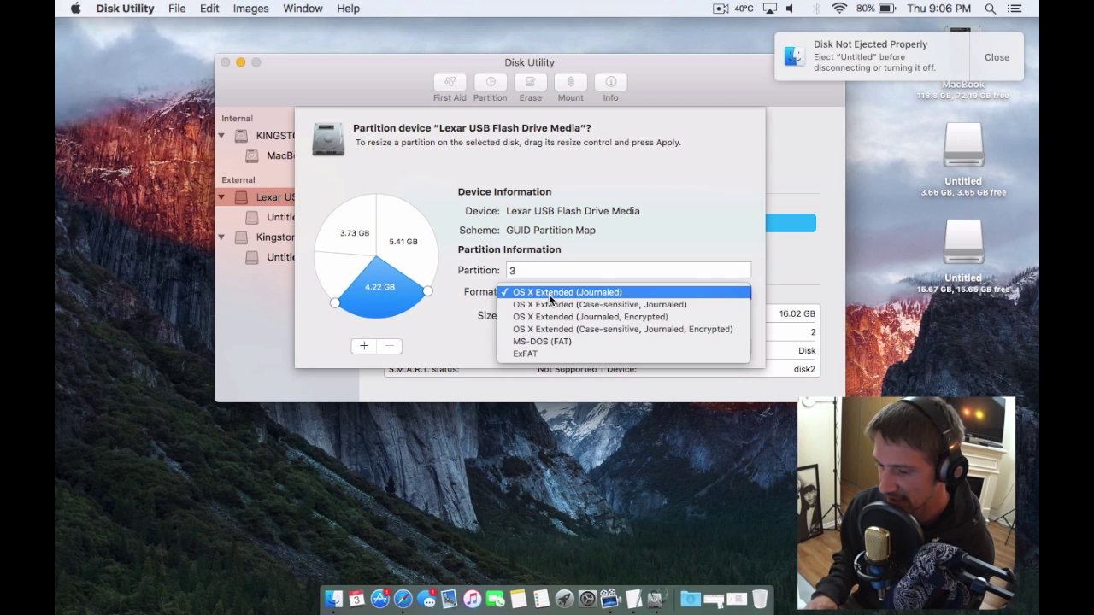
{"action": "left_click", "coordinate": [567, 293]}
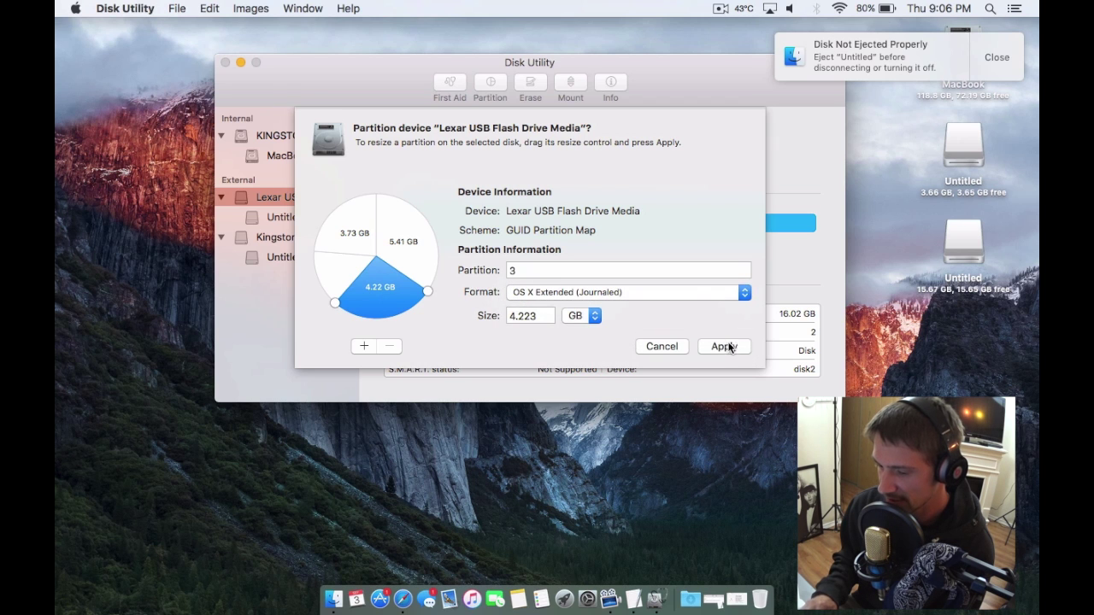
Step: Apply the four-partition layout to the Lexar drive and expand the progress details
{"action": "left_click", "coordinate": [724, 346]}
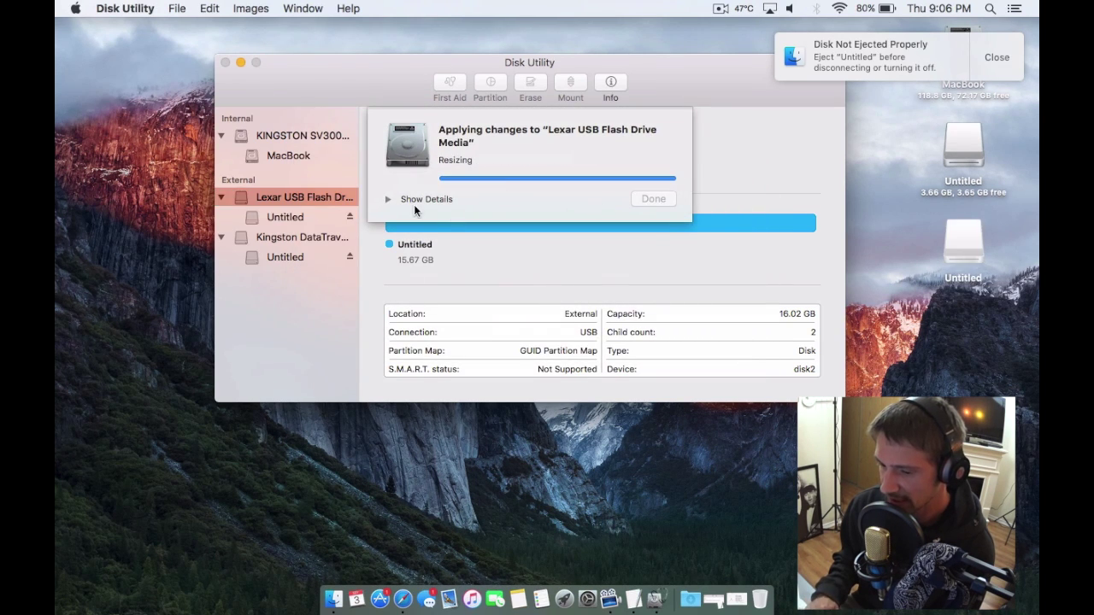
{"action": "left_click", "coordinate": [405, 198]}
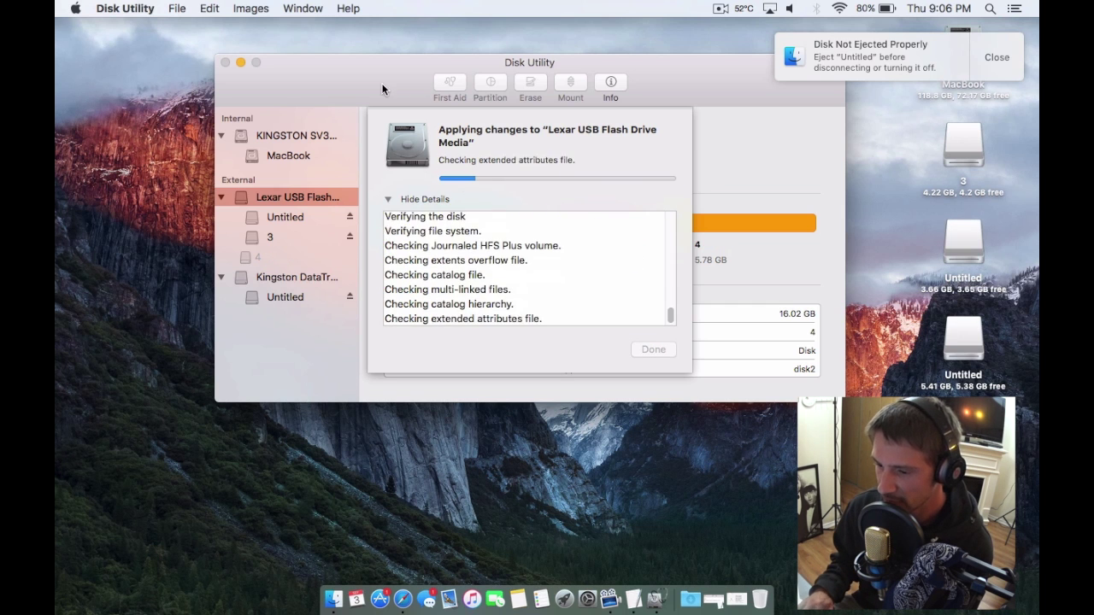
{"action": "left_click_drag", "start_coordinate": [380, 84], "coordinate": [377, 117]}
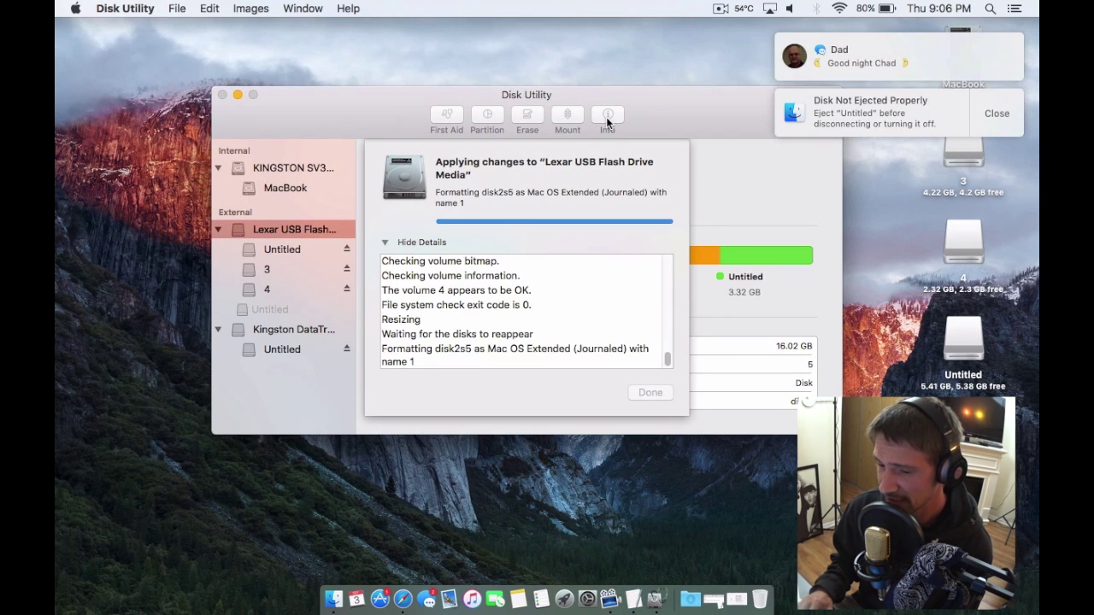
Step: View the About Disk Utility version information and close it
{"action": "left_click", "coordinate": [175, 10]}
{"action": "mouse_move", "coordinate": [128, 8]}
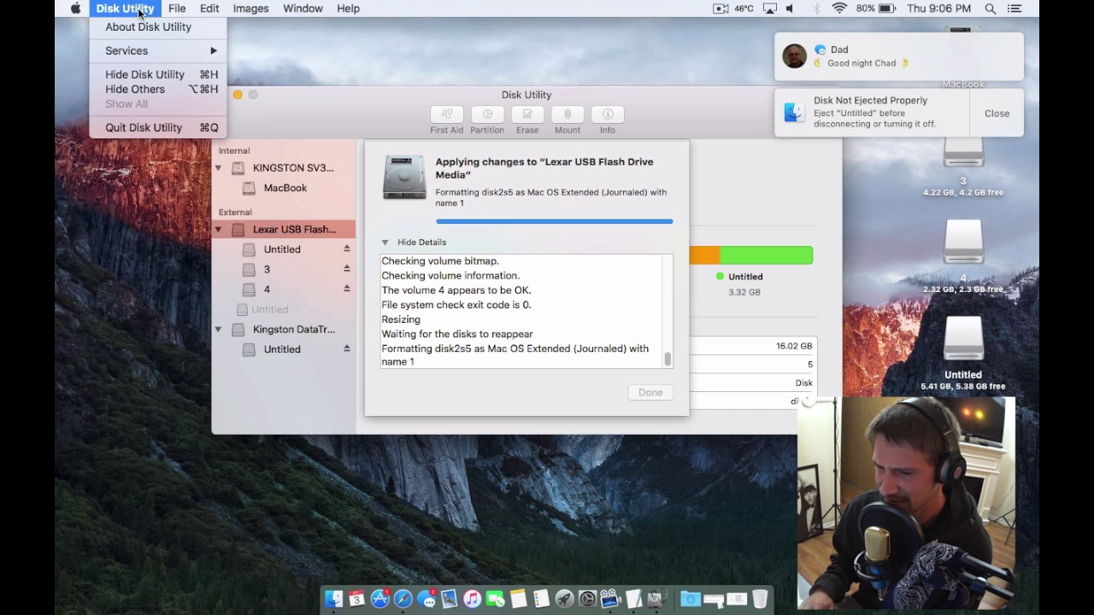
{"action": "left_click", "coordinate": [150, 29]}
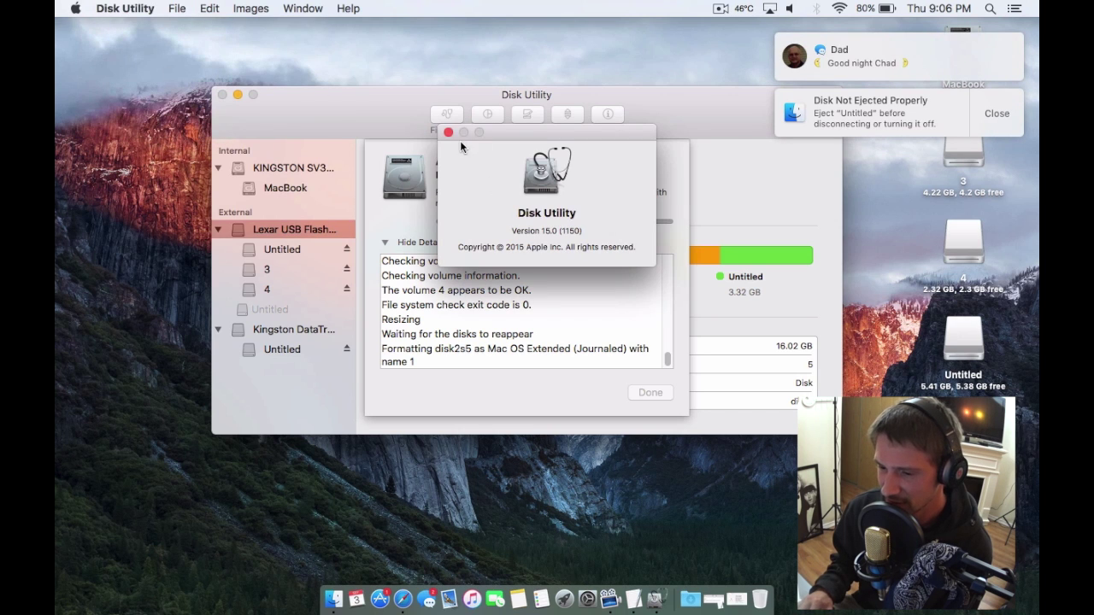
{"action": "left_click", "coordinate": [448, 134]}
Step: Browse the disk image and Help menus, then close the Disk Not Ejected Properly notification
{"action": "left_click", "coordinate": [250, 8]}
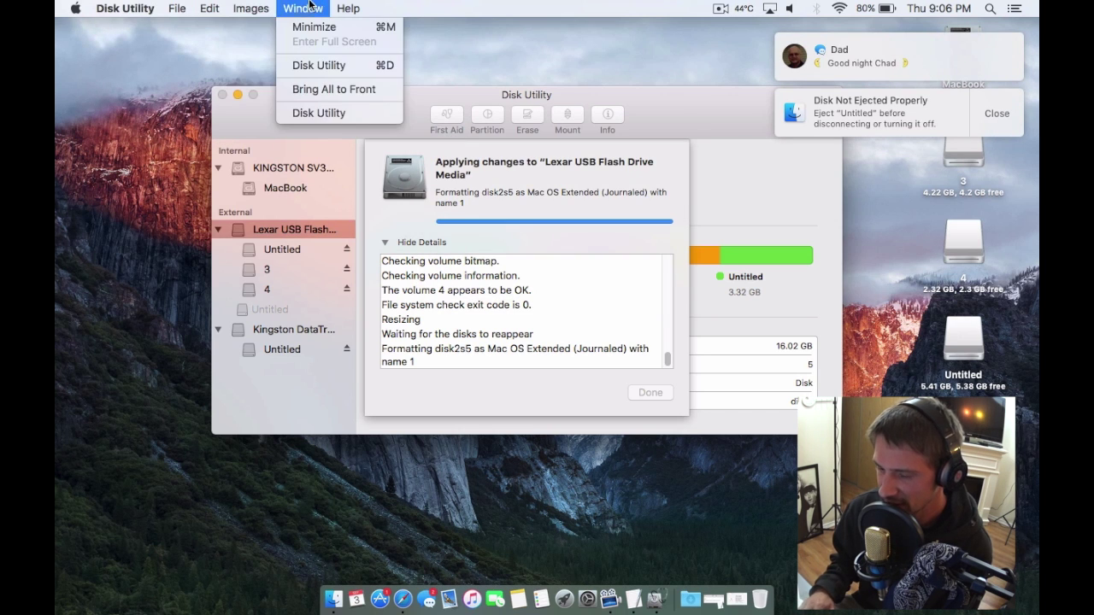
{"action": "mouse_move", "coordinate": [297, 7]}
{"action": "mouse_move", "coordinate": [199, 5]}
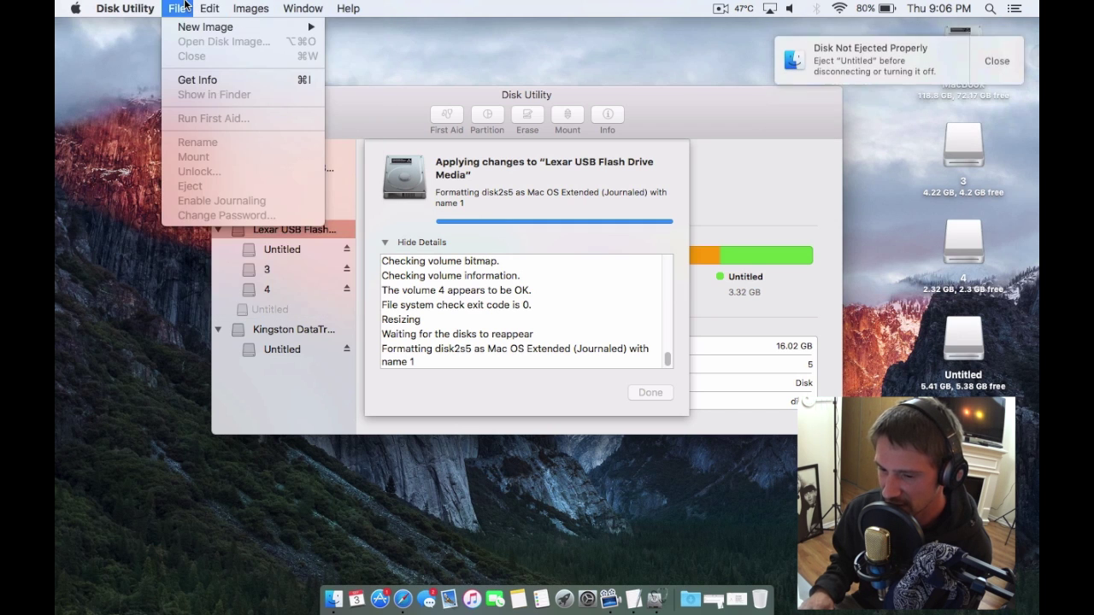
{"action": "left_click", "coordinate": [456, 194]}
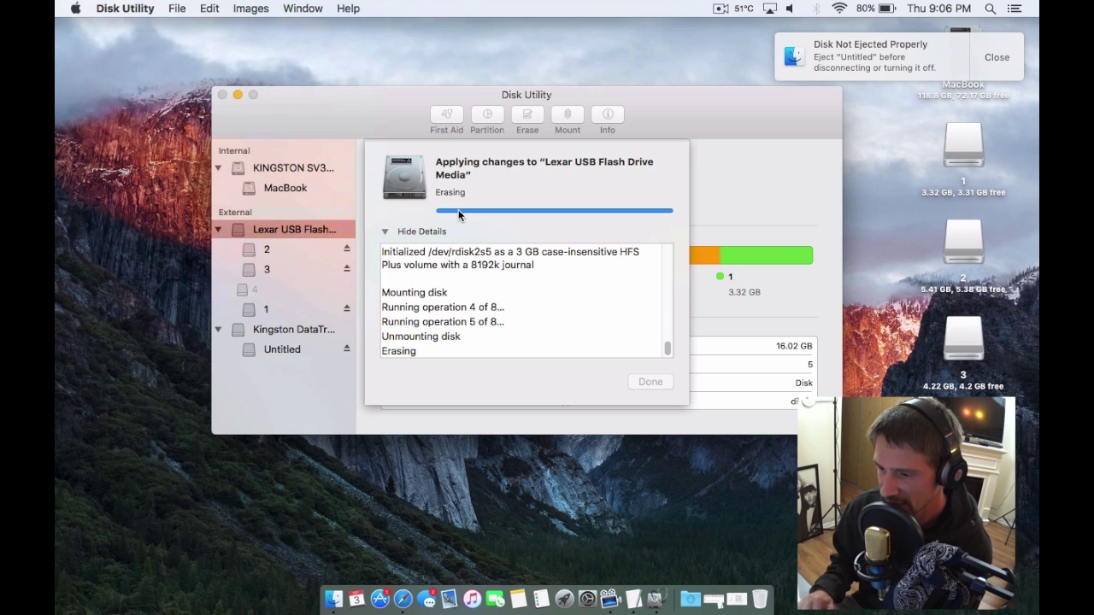
{"action": "left_click", "coordinate": [348, 8]}
{"action": "mouse_move", "coordinate": [294, 9]}
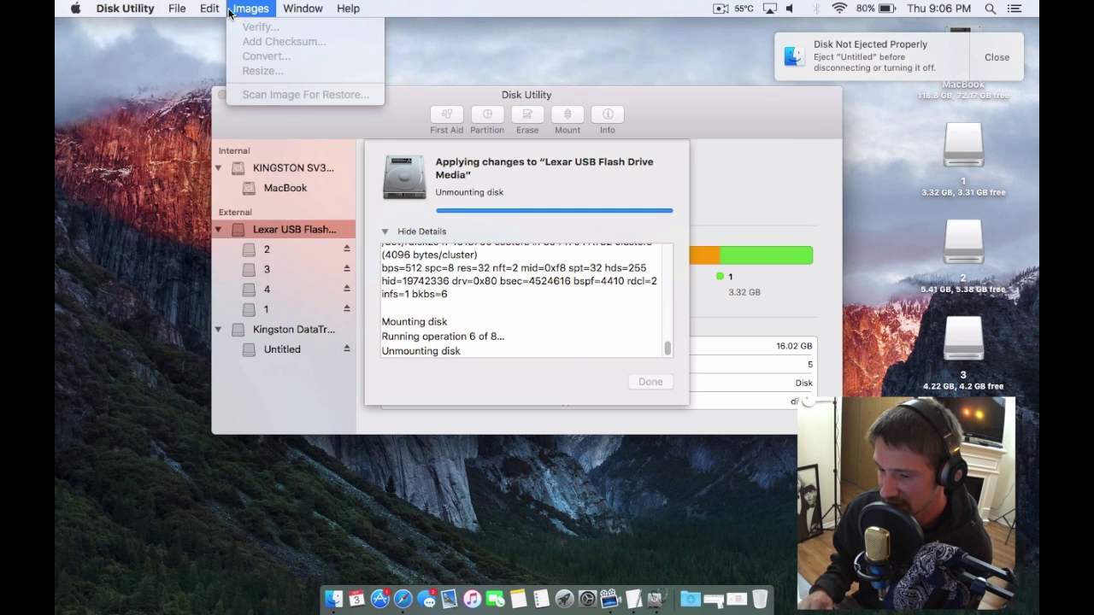
{"action": "left_click", "coordinate": [510, 333]}
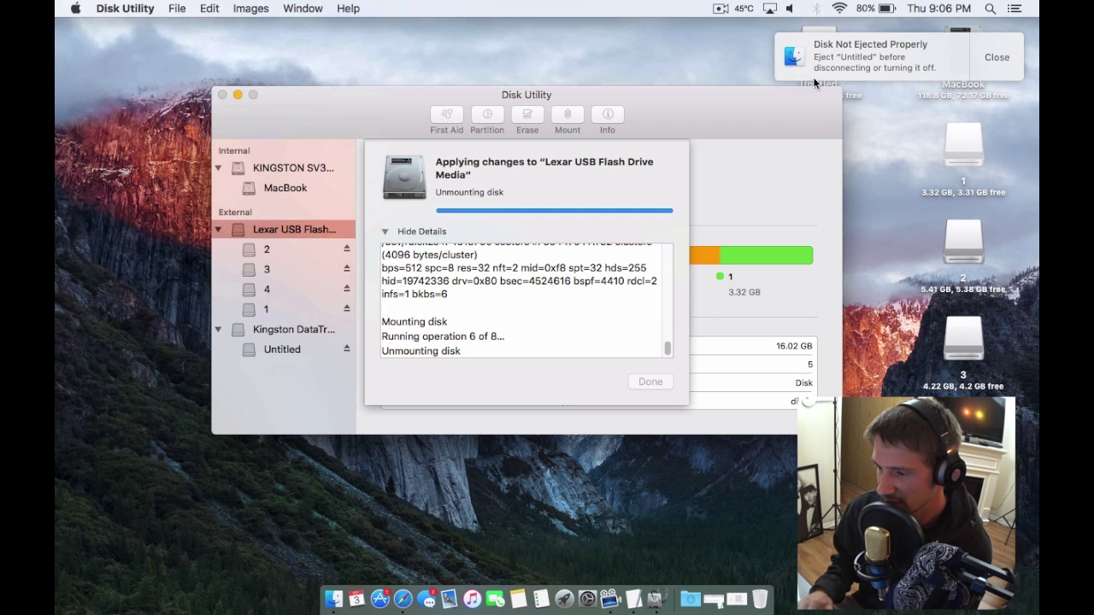
{"action": "left_click", "coordinate": [996, 57]}
Step: Move the Disk Utility window left and back right while partitioning completes
{"action": "left_click_drag", "start_coordinate": [757, 110], "coordinate": [637, 110]}
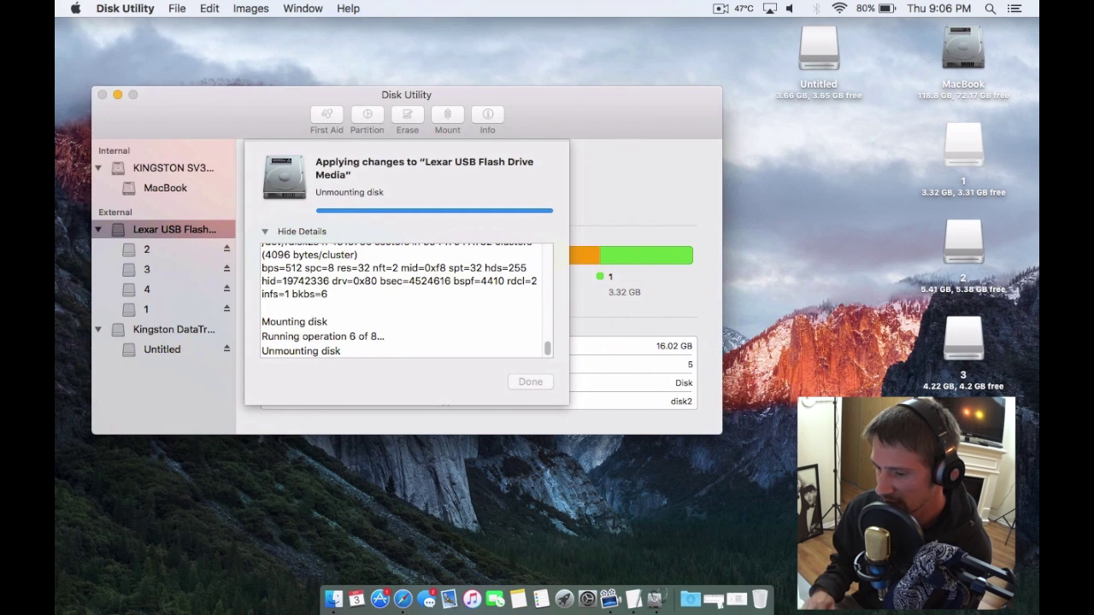
{"action": "left_click_drag", "start_coordinate": [284, 97], "coordinate": [372, 95]}
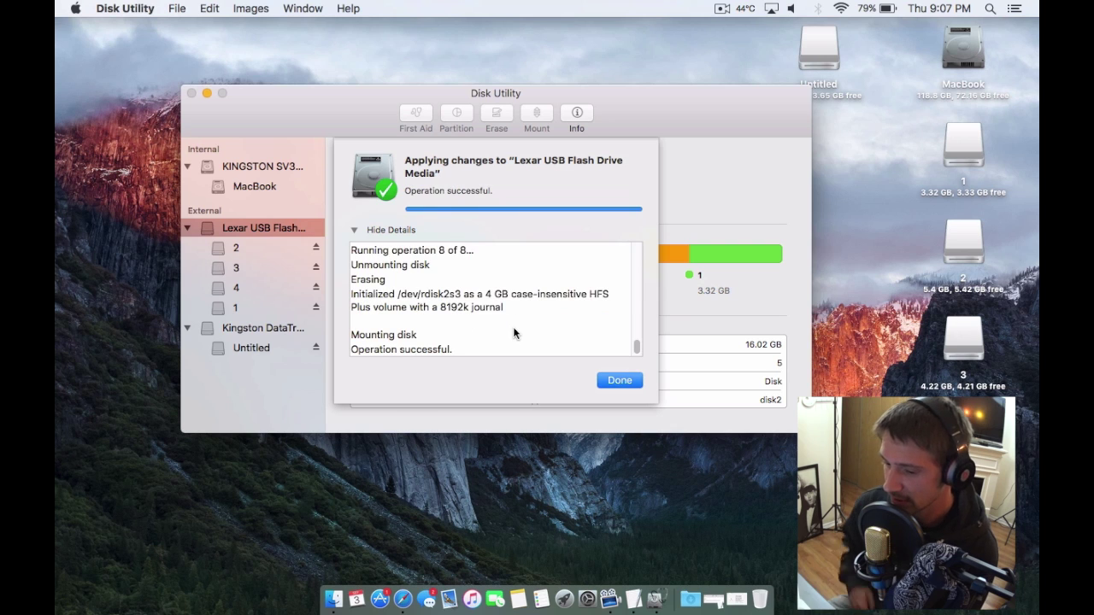
{"action": "left_click", "coordinate": [612, 382]}
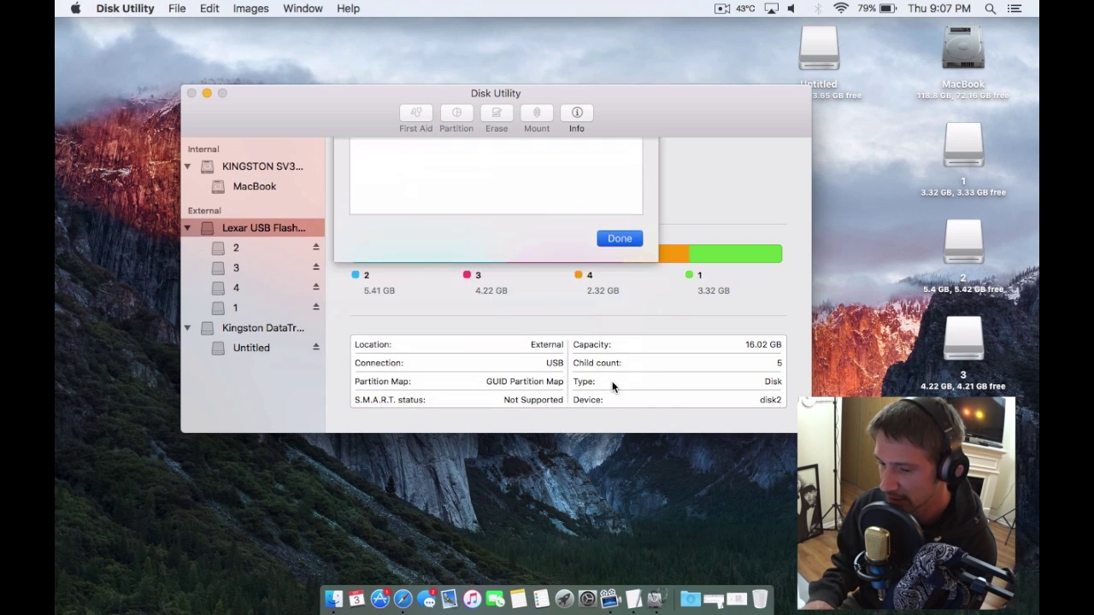
{"action": "left_click", "coordinate": [246, 256]}
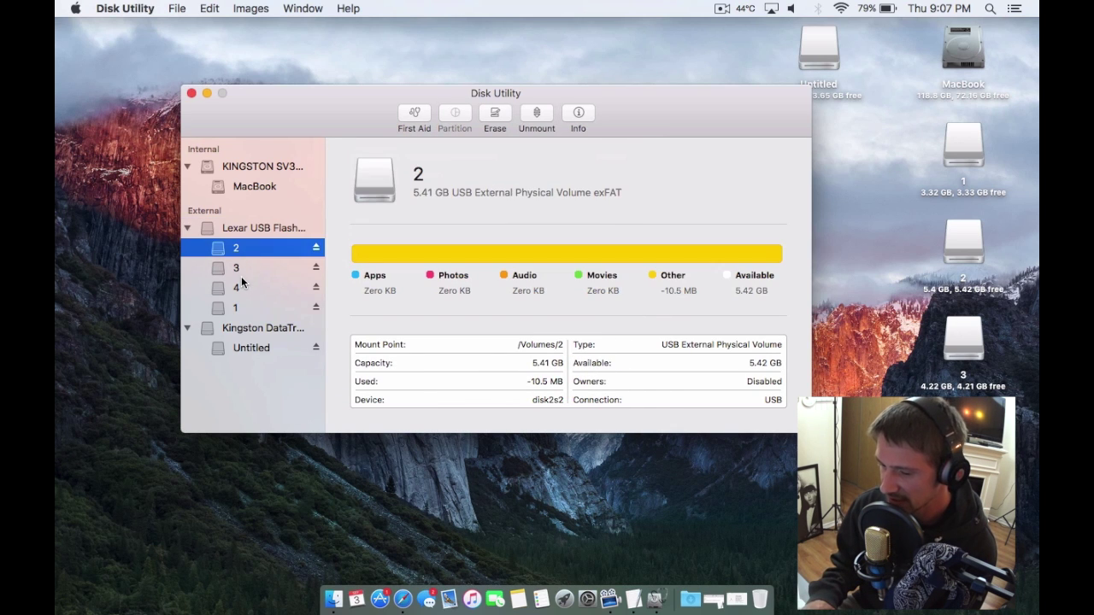
{"action": "left_click", "coordinate": [241, 282]}
{"action": "left_click", "coordinate": [241, 305]}
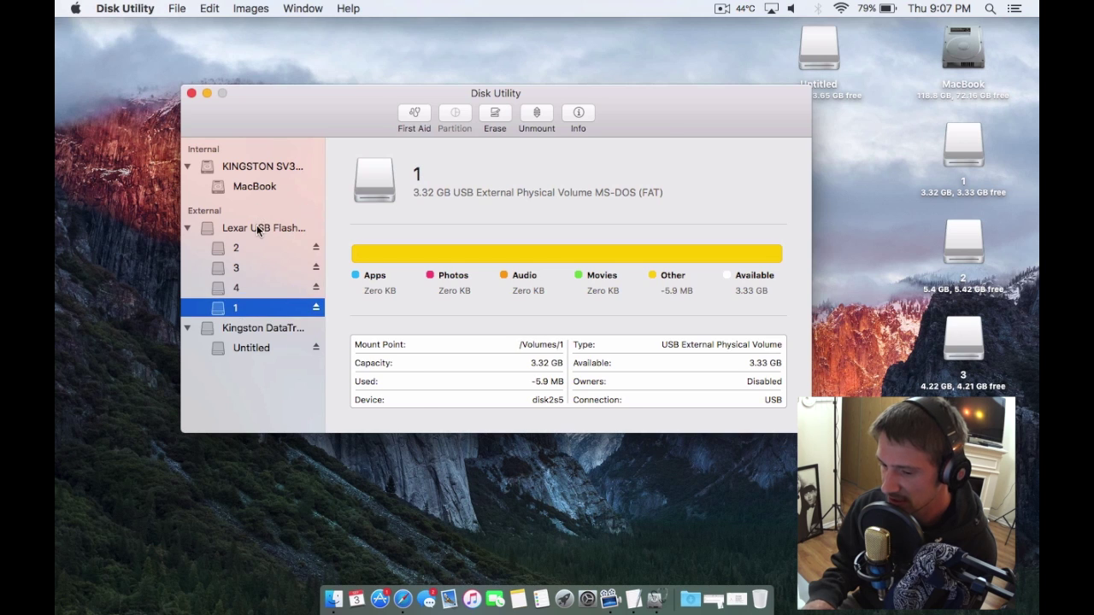
{"action": "left_click", "coordinate": [259, 228]}
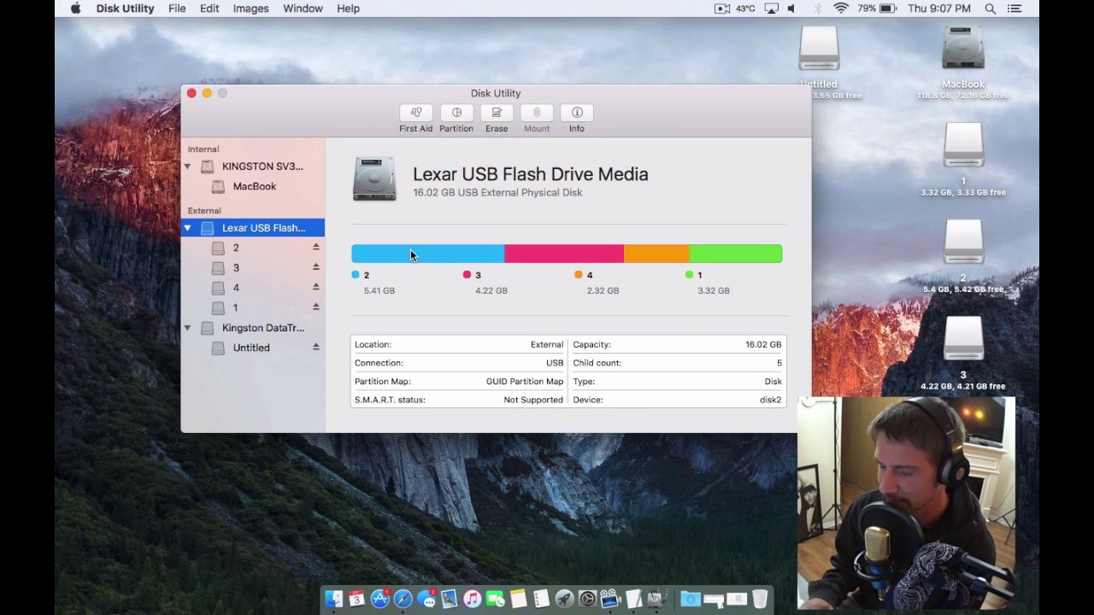